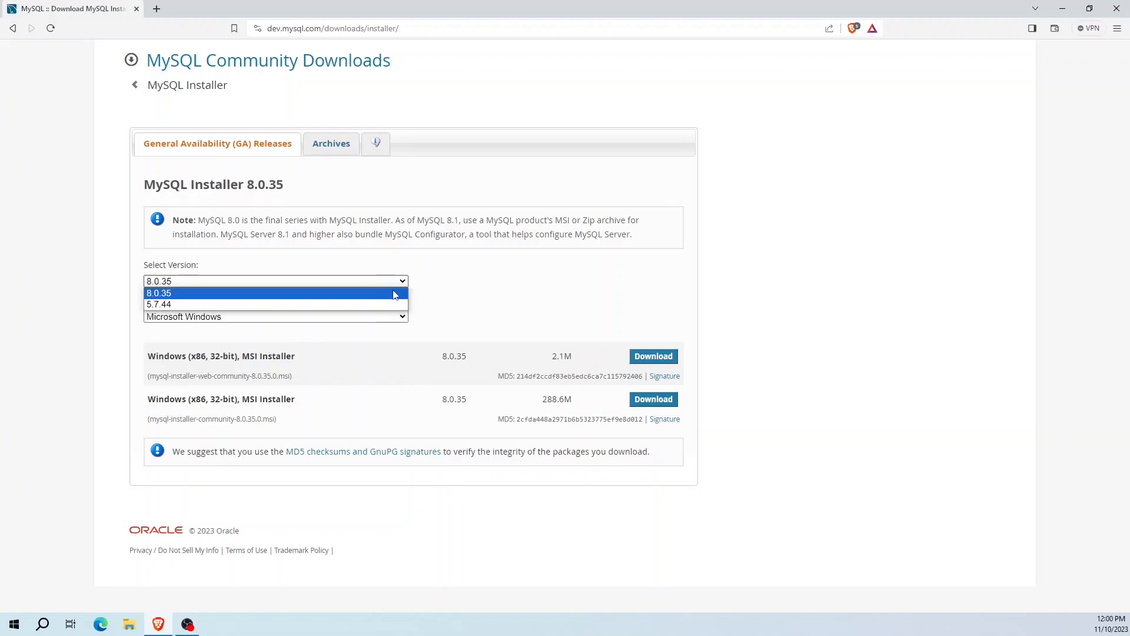
# Choose version 8.0.35 and Microsoft Windows as the operating system for the MySQL Installer download.
pyautogui.click(388, 293)
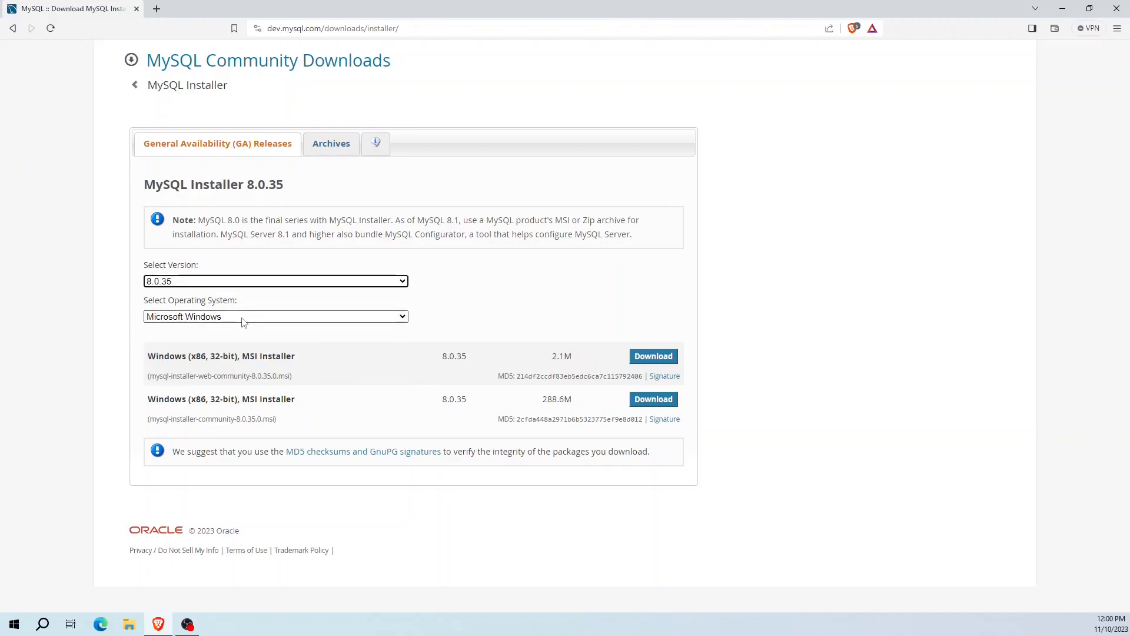
pyautogui.click(262, 318)
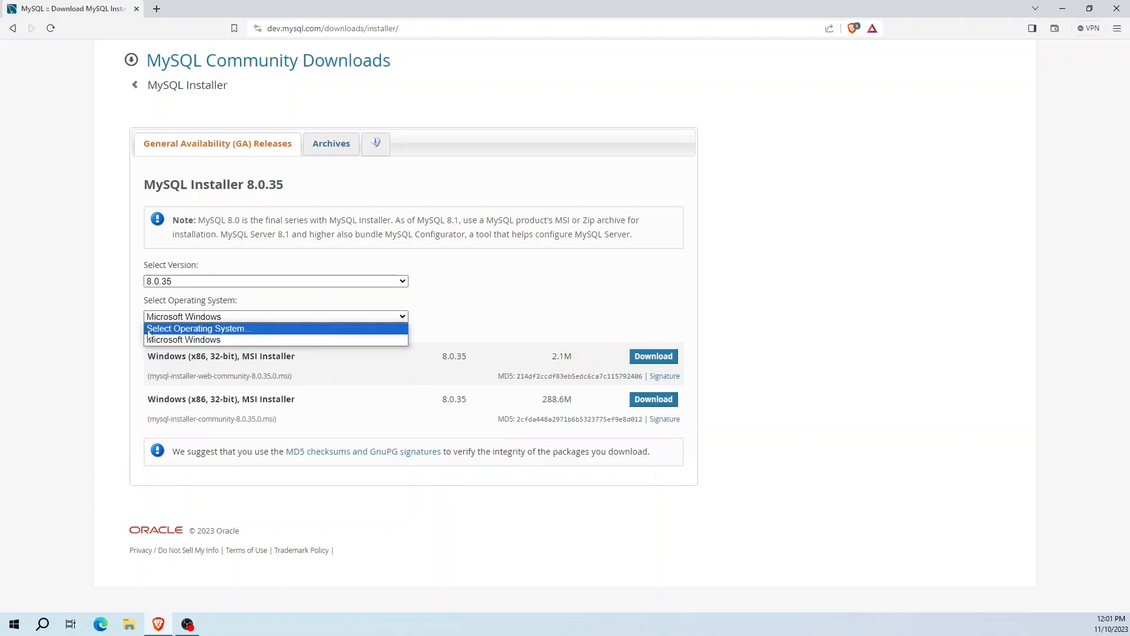
pyautogui.click(196, 341)
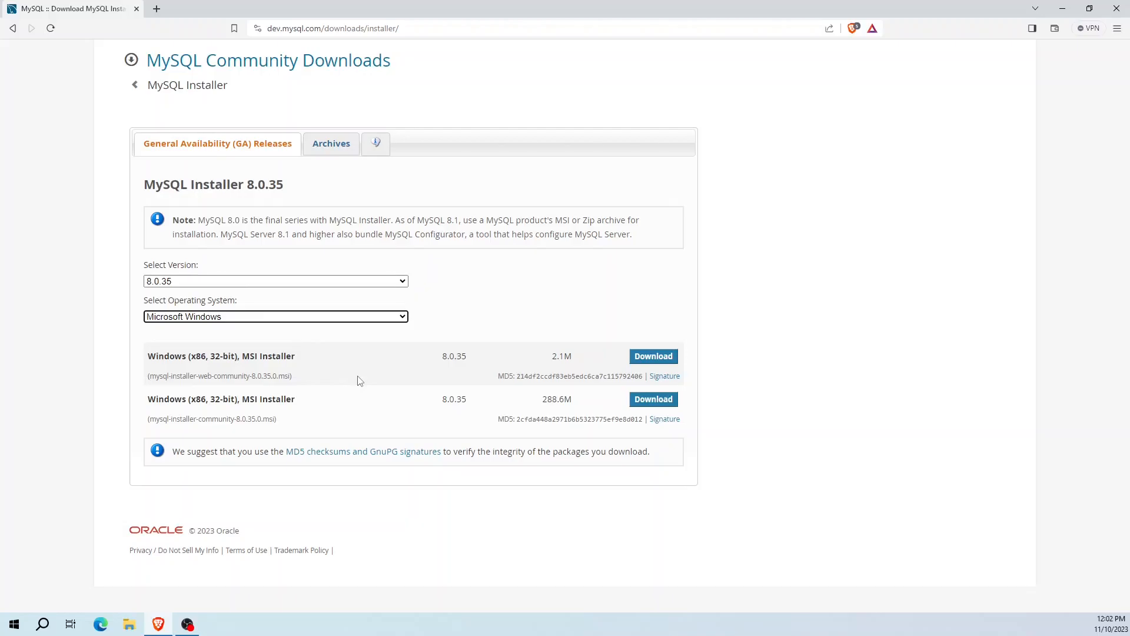
# Download the 288.6M MSI installer without logging in, saving it to the Downloads folder.
pyautogui.click(652, 400)
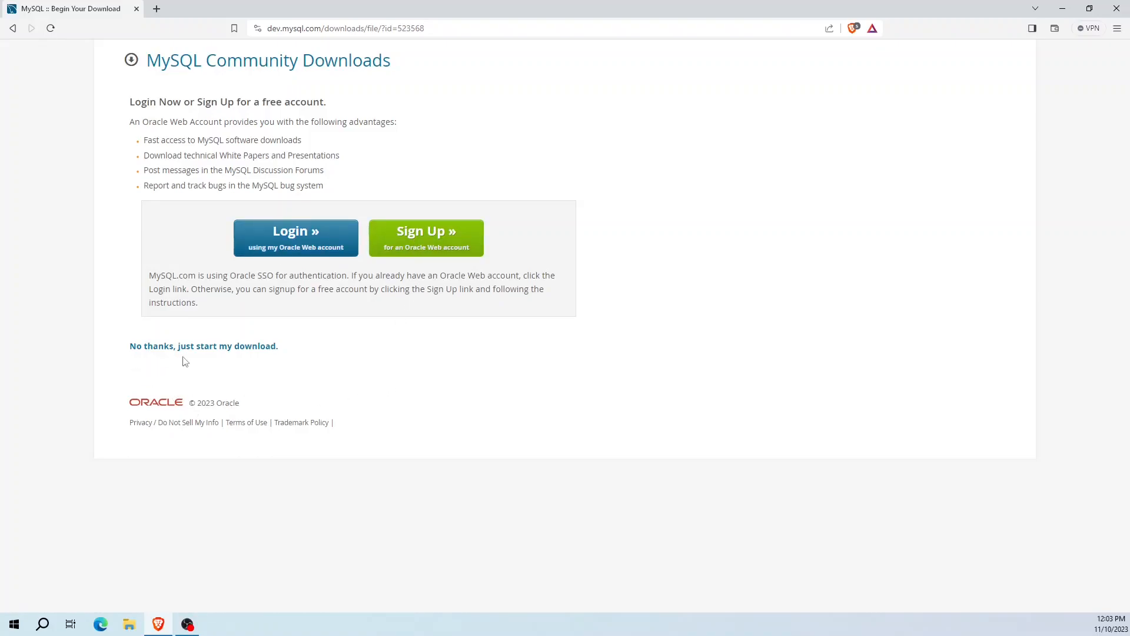
pyautogui.click(250, 347)
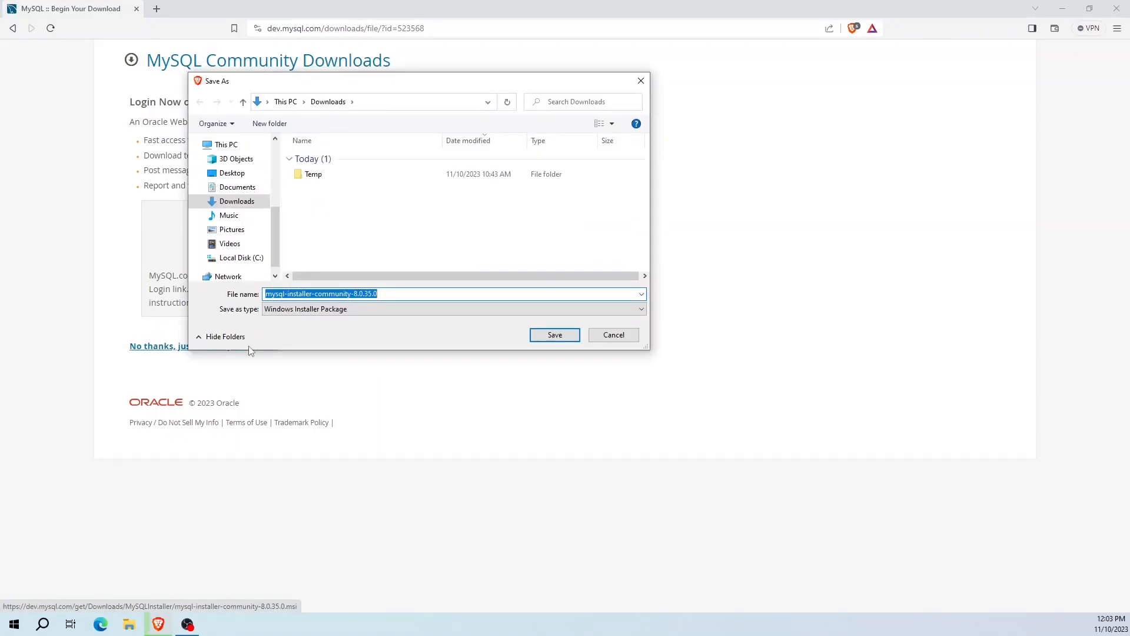
pyautogui.press('Return')
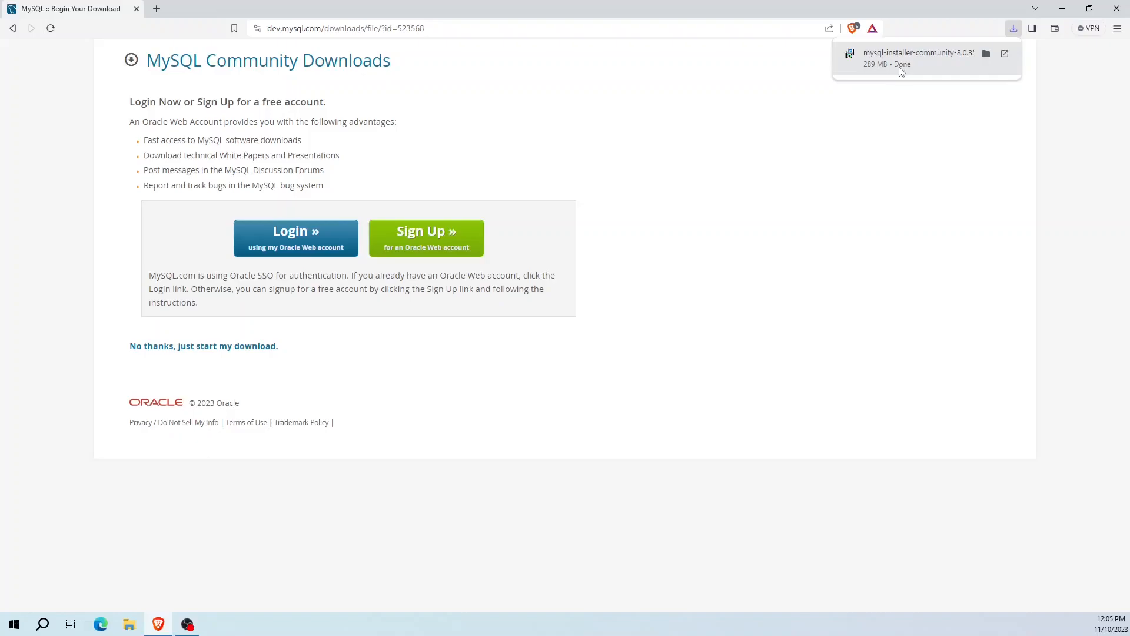
# Run mysql-installer-community-8.0.35.0 from the Downloads folder and minimize File Explorer.
pyautogui.click(987, 56)
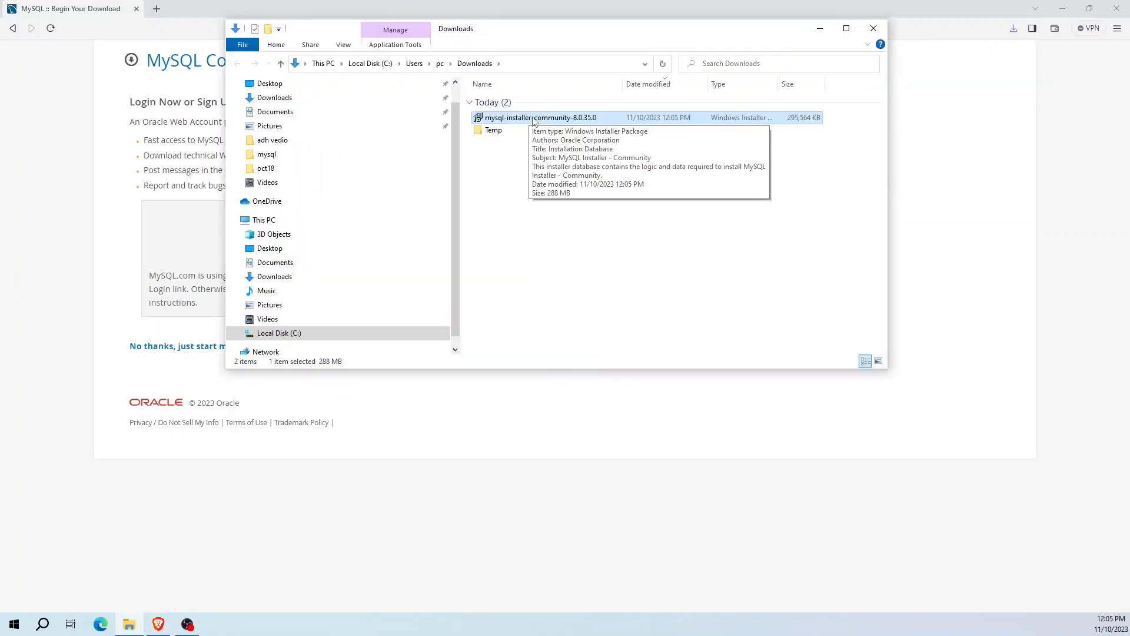
pyautogui.doubleClick(533, 118)
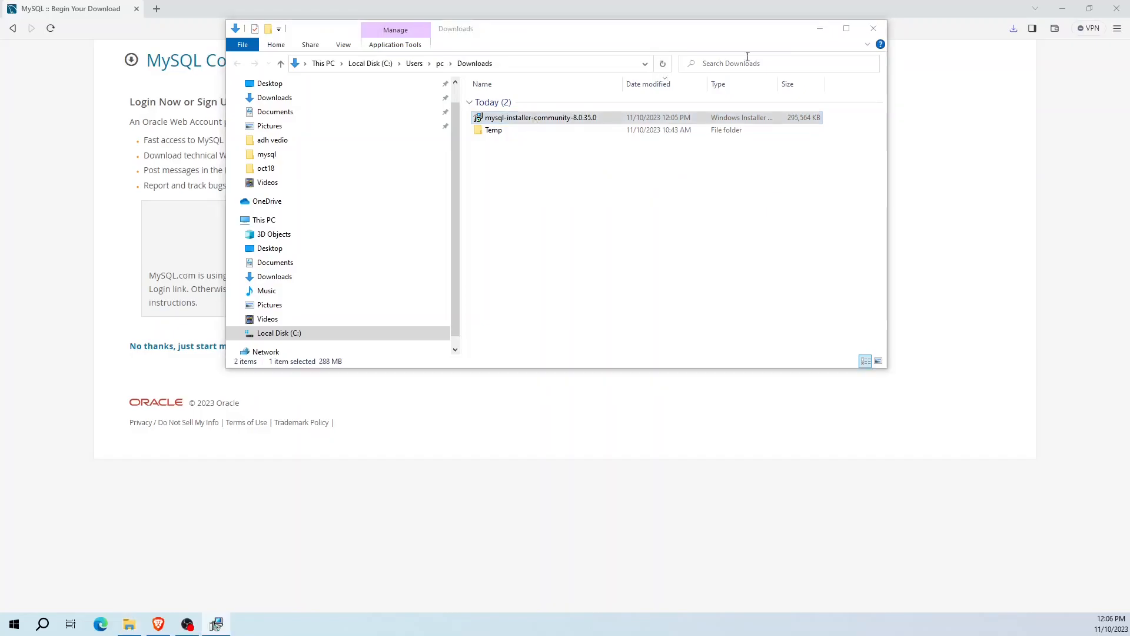
pyautogui.click(820, 28)
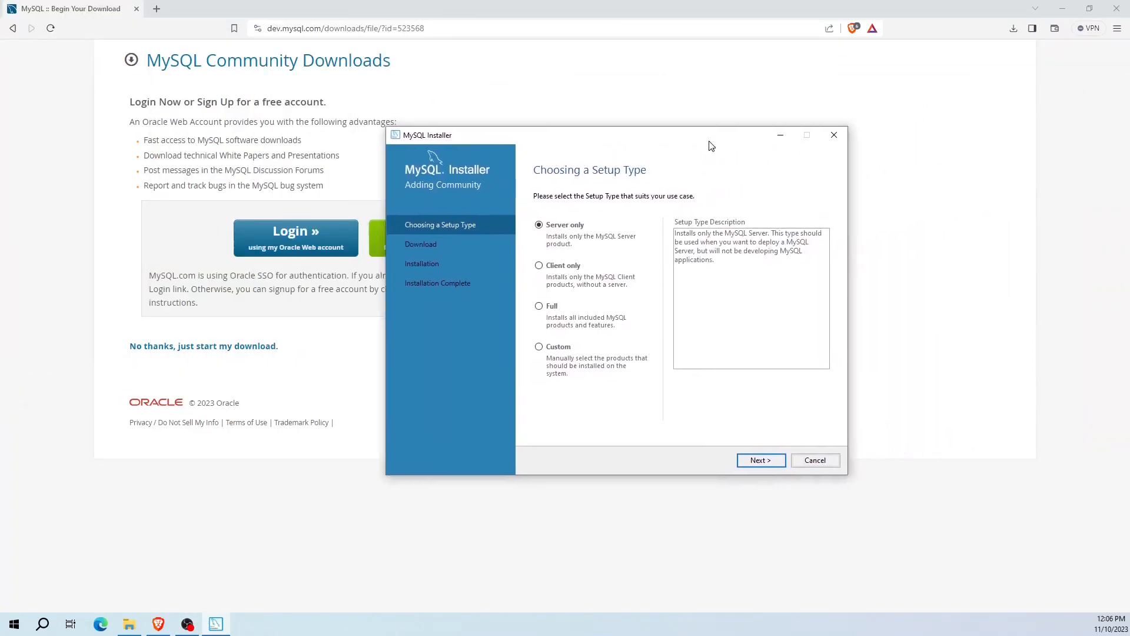
# Select the Custom setup type and continue to Select Products.
pyautogui.moveTo(567, 115); pyautogui.dragTo(566, 109)
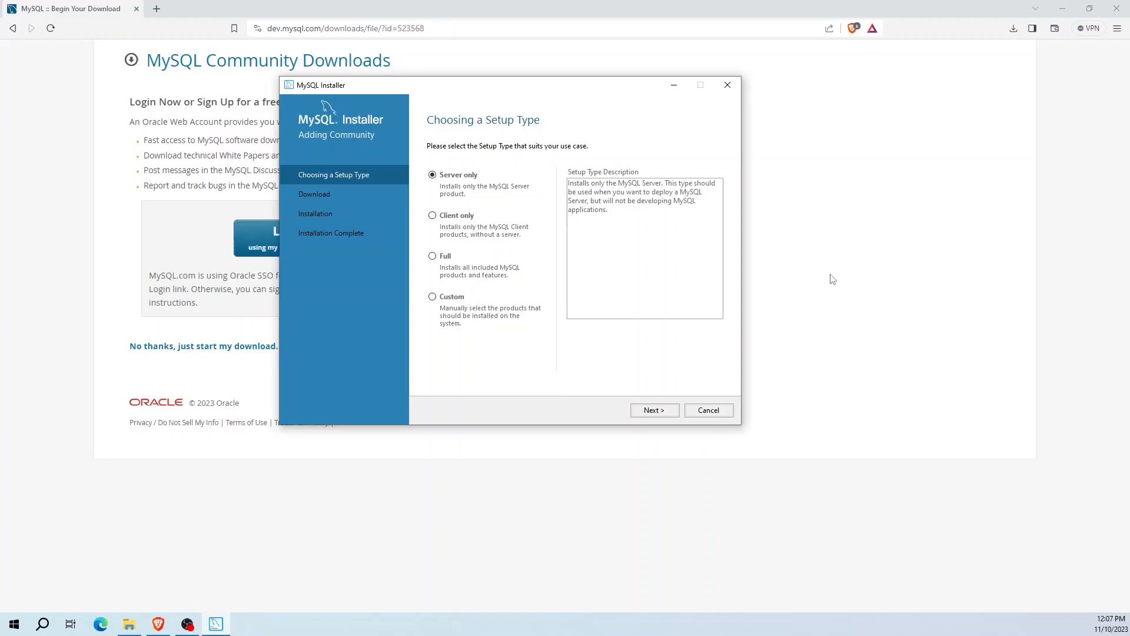
pyautogui.click(432, 296)
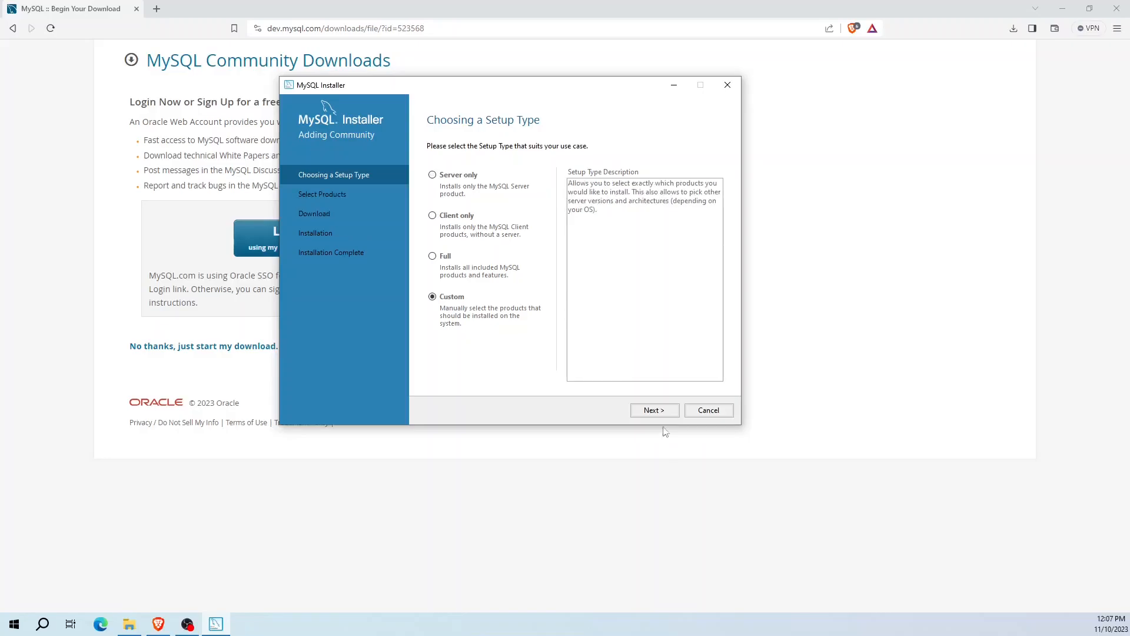
pyautogui.click(654, 410)
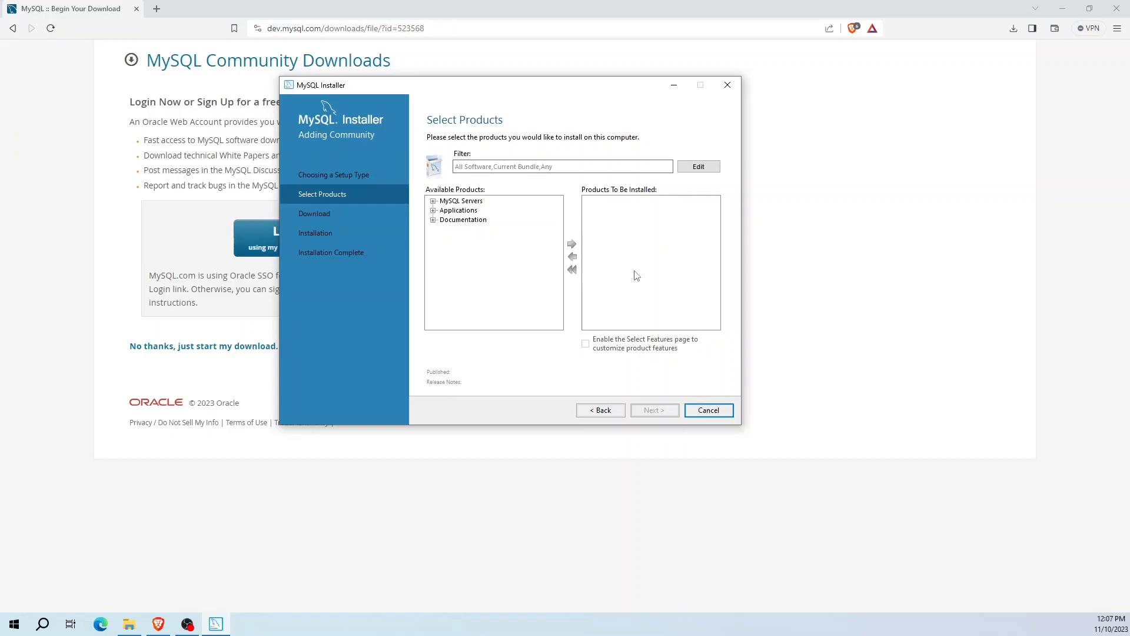
# Add MySQL Server 8.0.35 - X64 to the products to install.
pyautogui.click(461, 201)
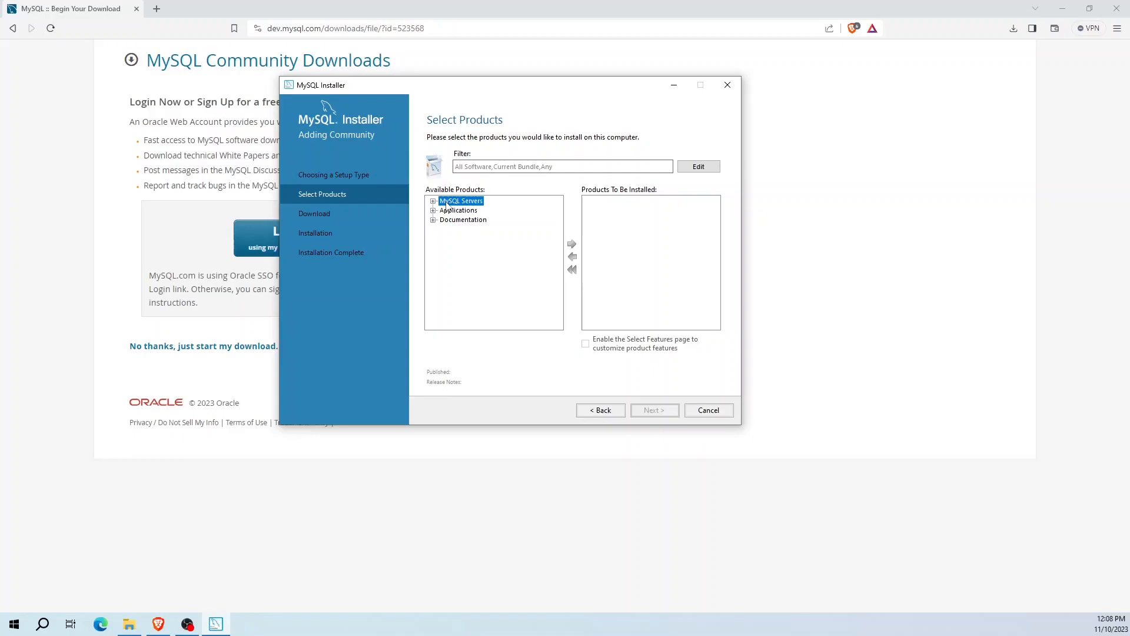
pyautogui.doubleClick(447, 202)
pyautogui.click(456, 220)
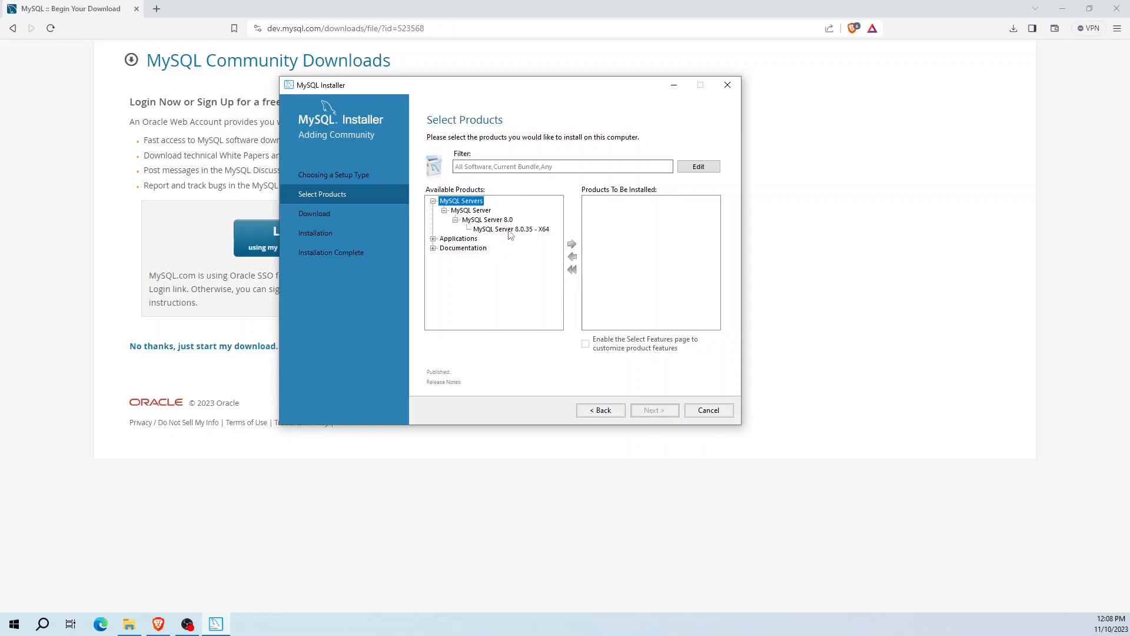
pyautogui.click(510, 229)
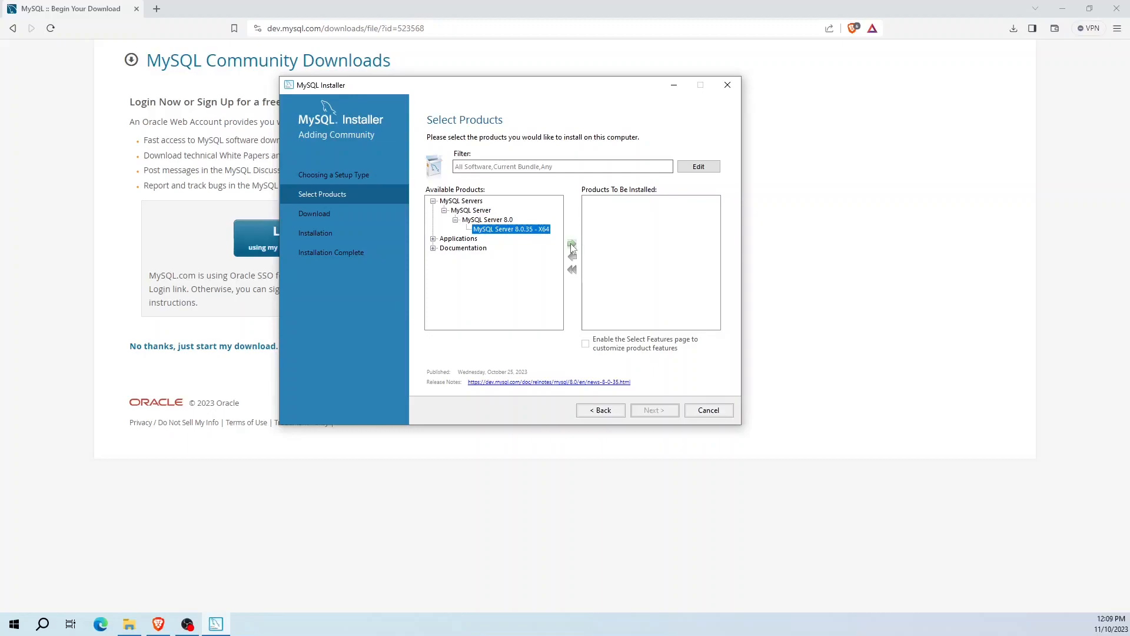
pyautogui.click(571, 243)
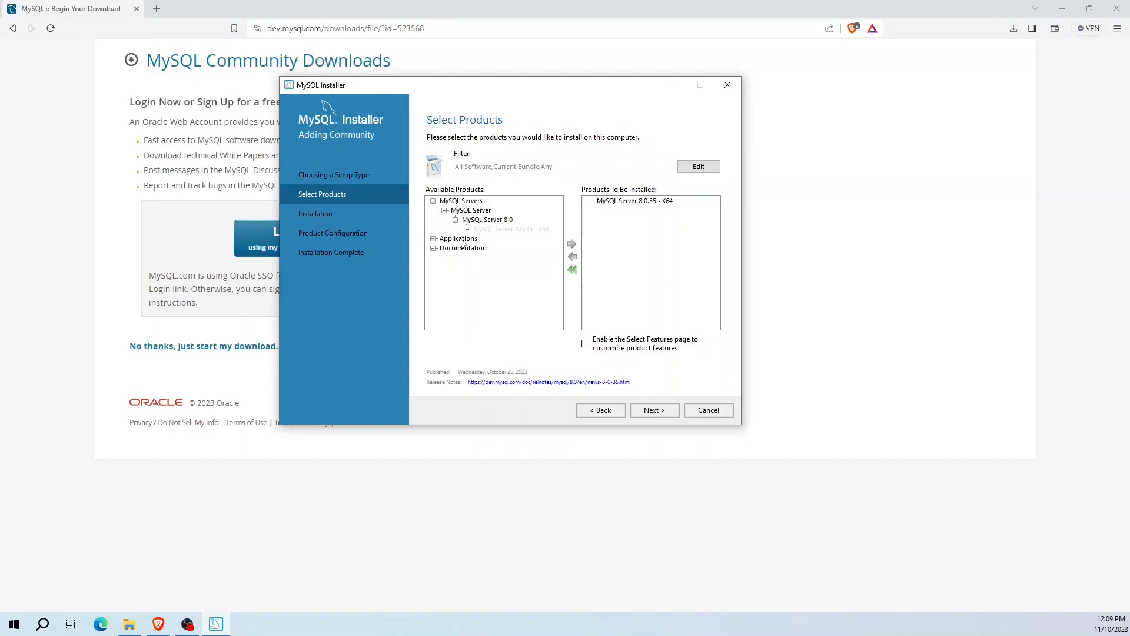
# Add MySQL Workbench 8.0.34 - X64 from Applications to the install list.
pyautogui.click(460, 239)
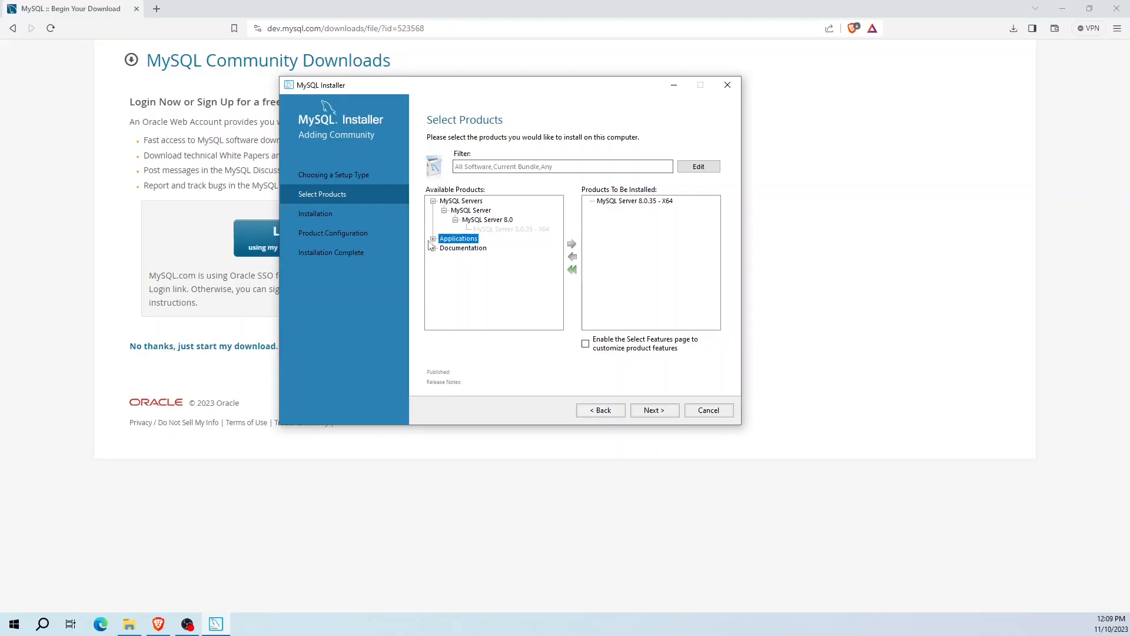
pyautogui.click(432, 238)
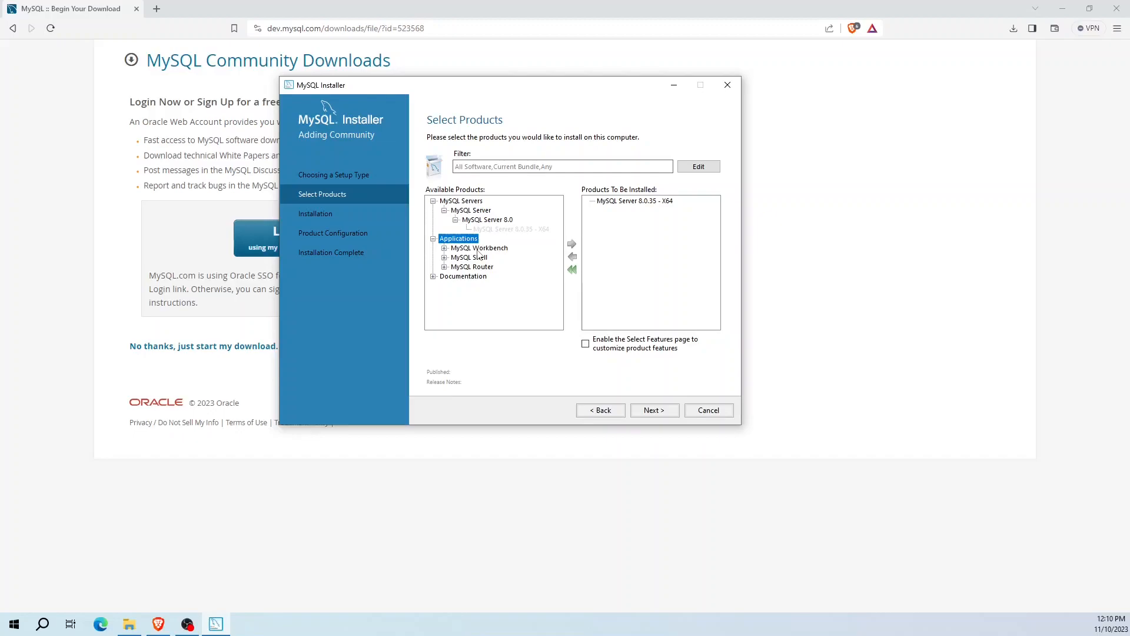
pyautogui.click(478, 249)
pyautogui.click(445, 248)
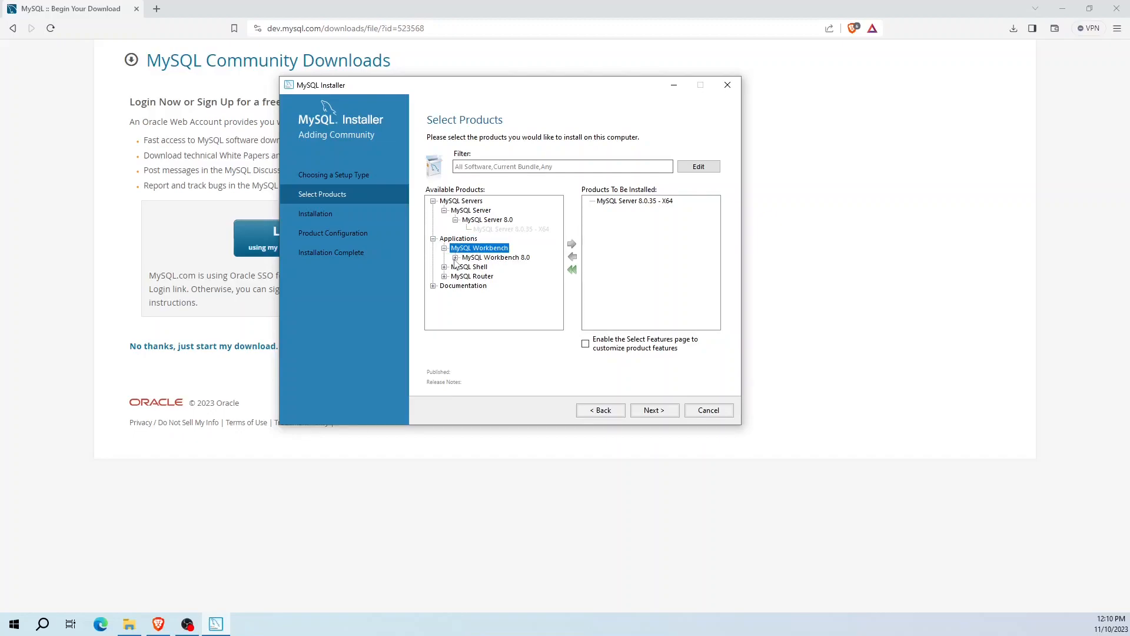
pyautogui.click(455, 258)
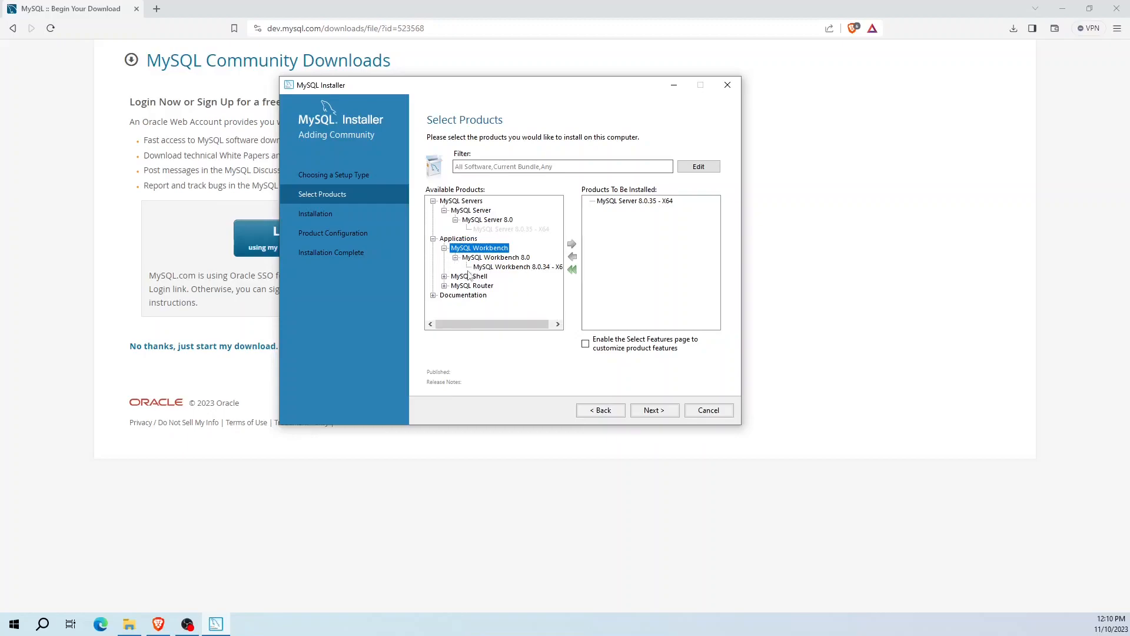
pyautogui.click(500, 268)
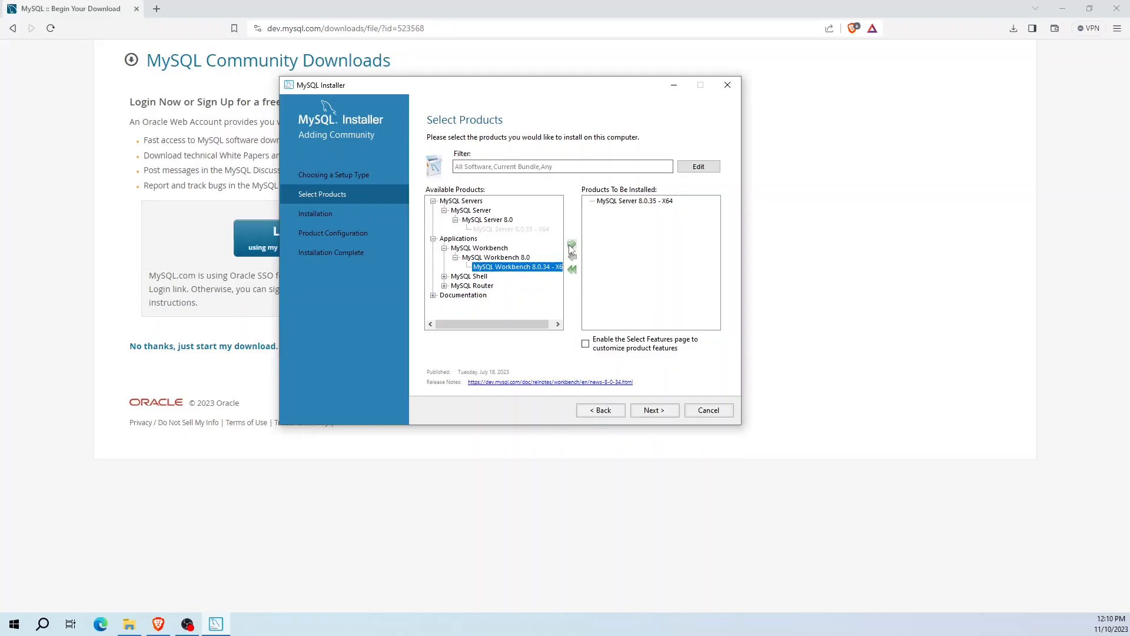
pyautogui.click(571, 244)
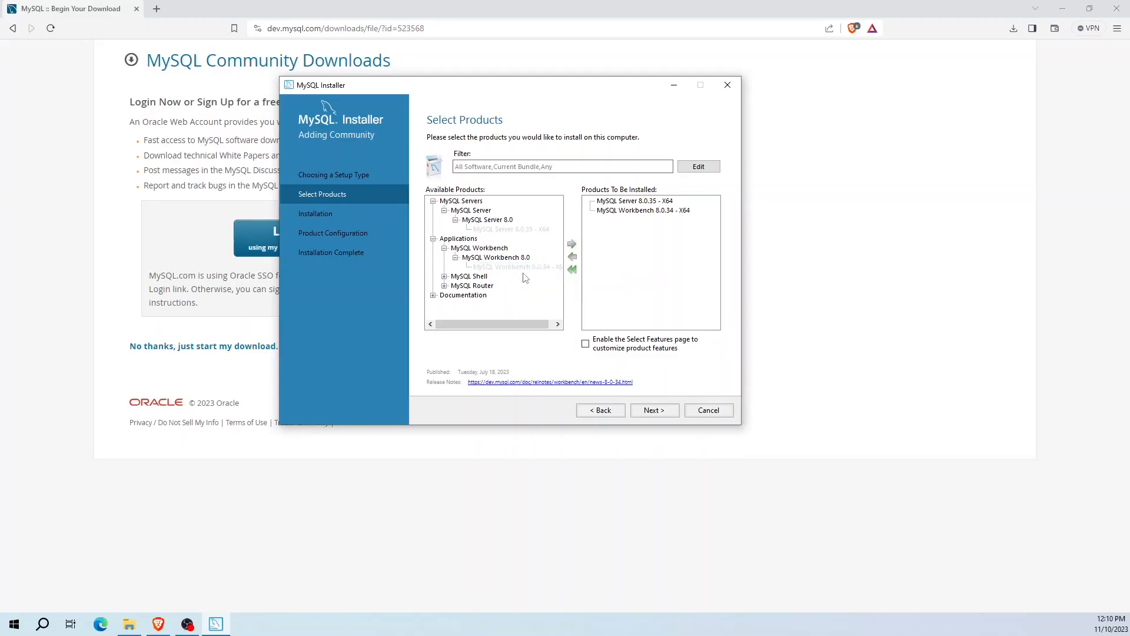
# Add MySQL Shell 8.0.35 - X64 to the install list and proceed to Installation.
pyautogui.click(445, 277)
pyautogui.click(455, 286)
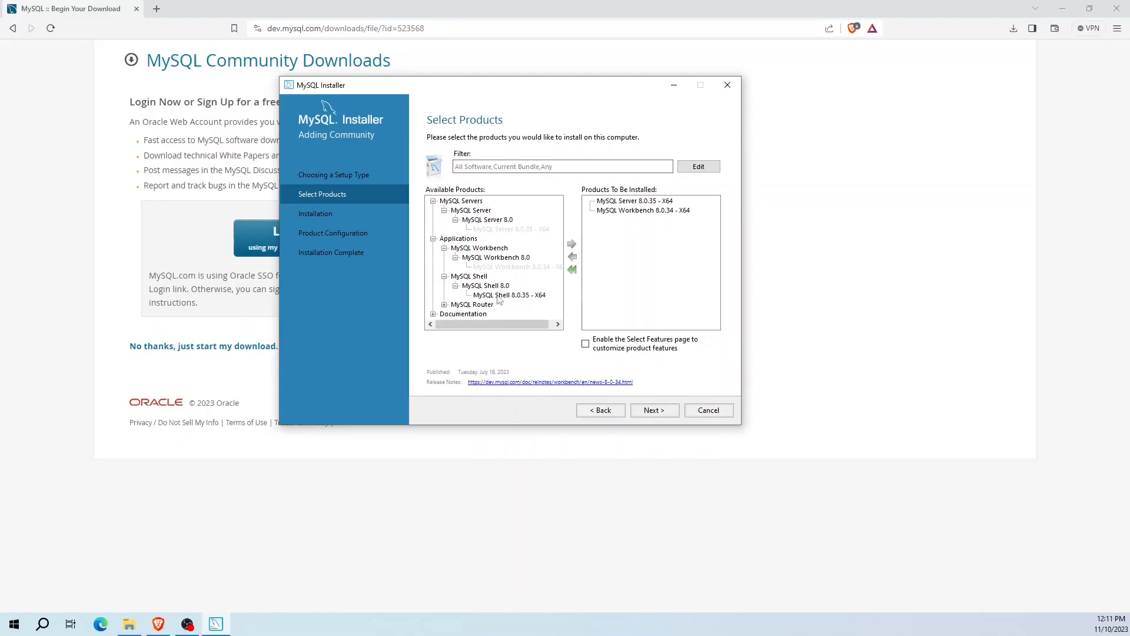
pyautogui.click(493, 295)
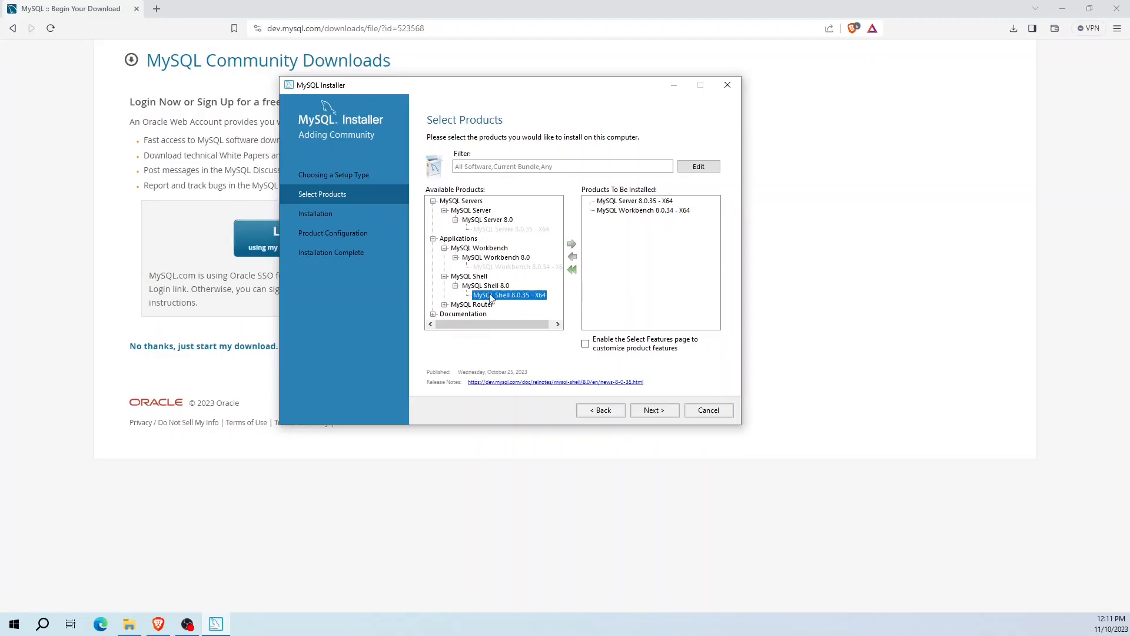
pyautogui.click(571, 245)
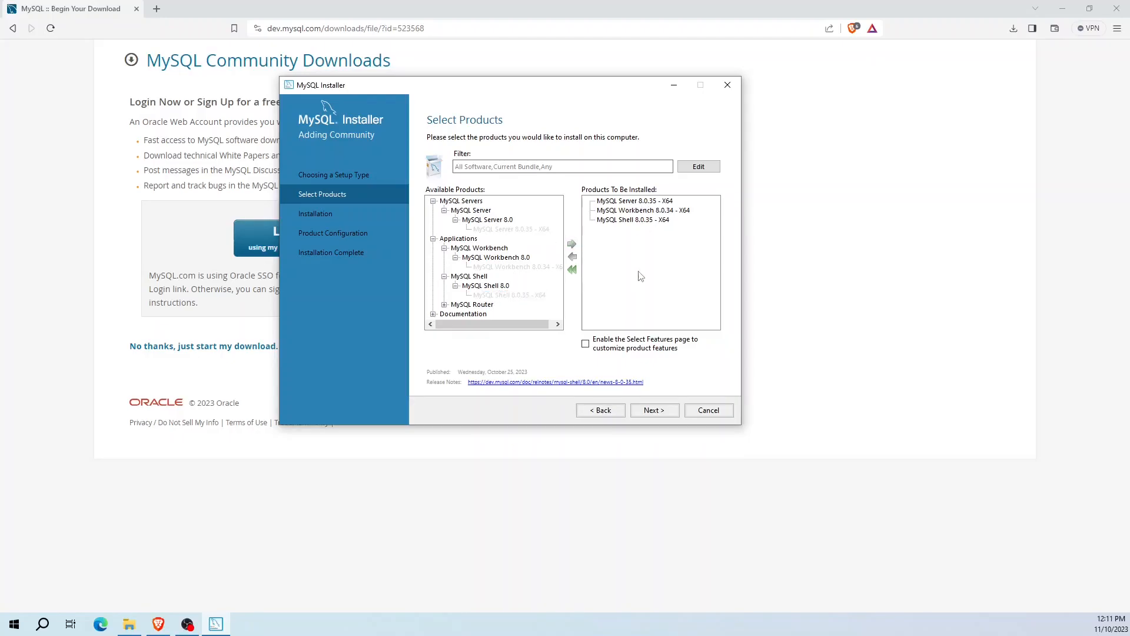
pyautogui.click(653, 410)
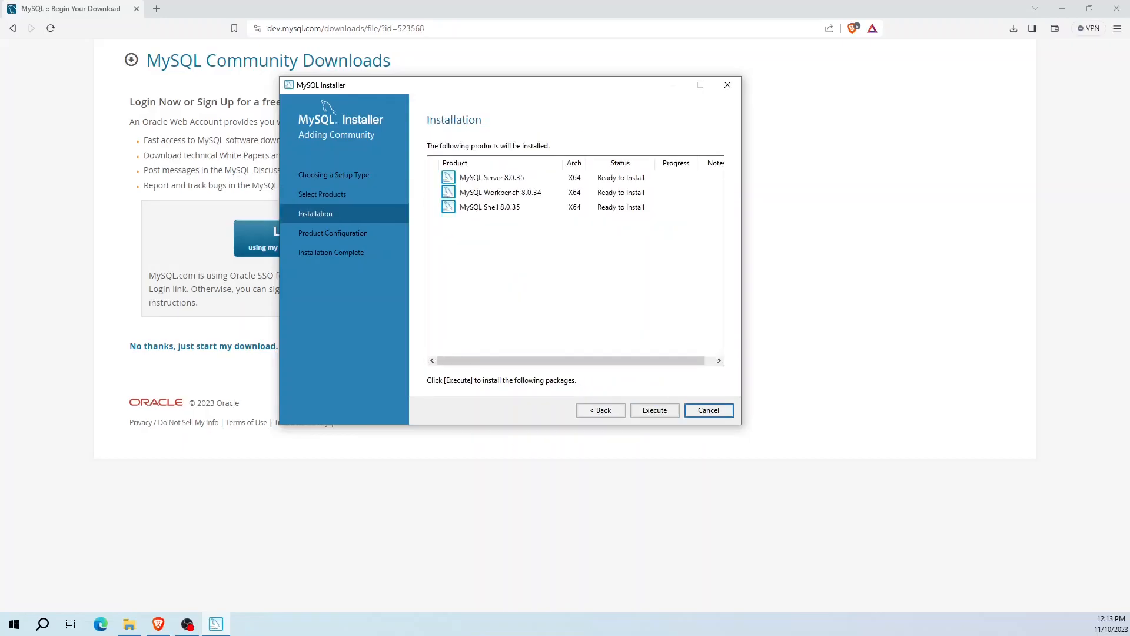
# Install Server, Workbench and Shell, then continue to Product Configuration.
pyautogui.click(655, 410)
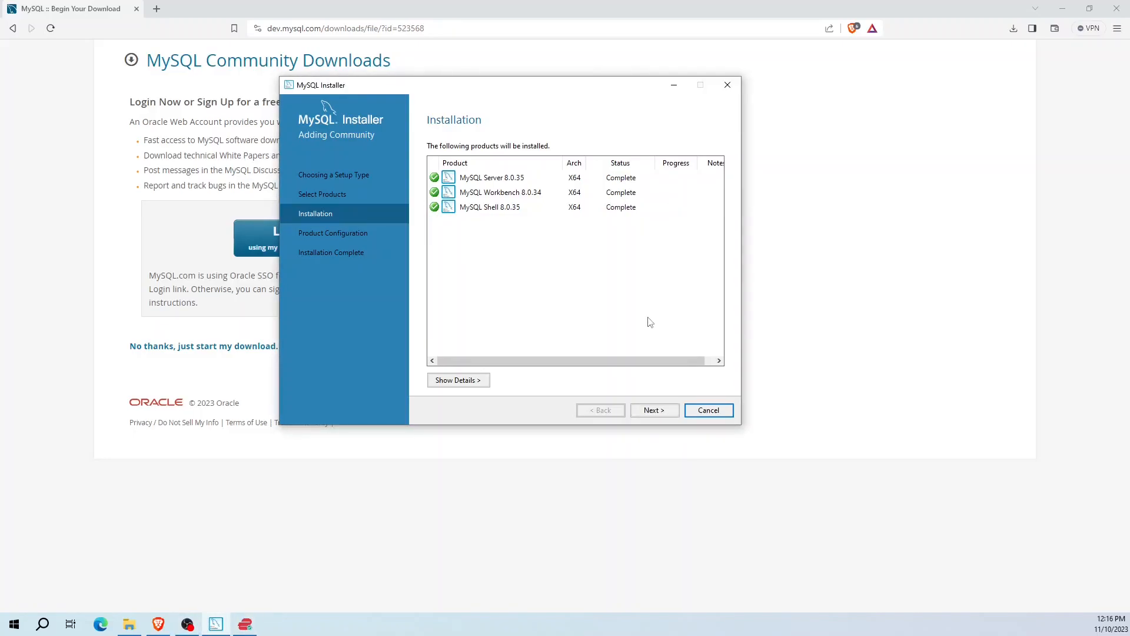
pyautogui.click(654, 411)
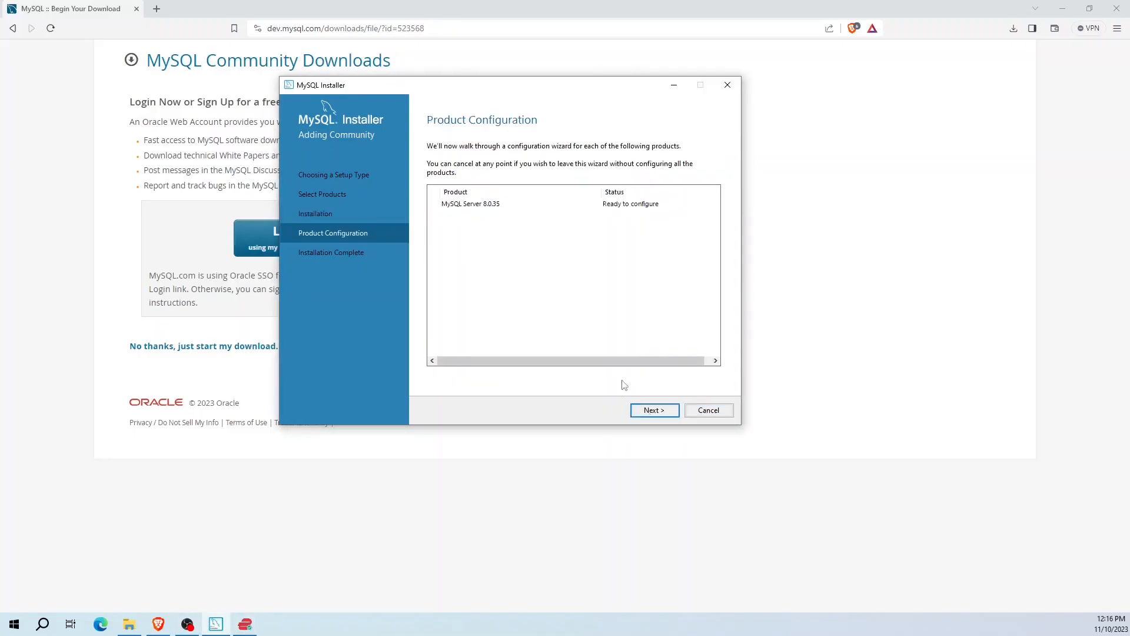
# Accept Development Computer on port 3306 and Use Strong Password Encryption.
pyautogui.click(651, 412)
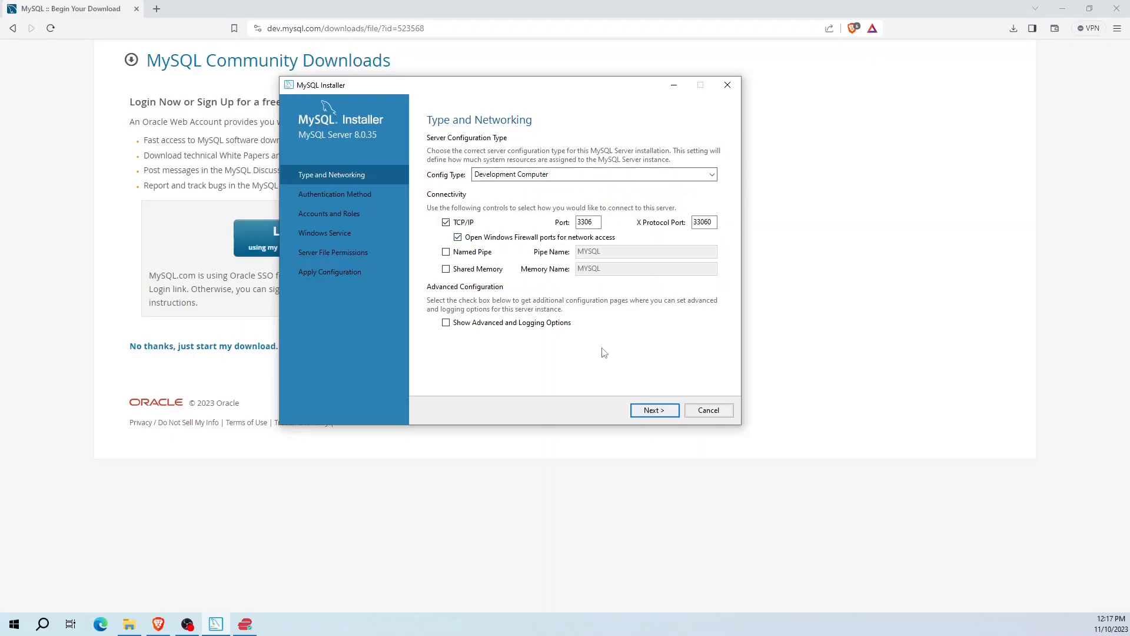
pyautogui.click(652, 412)
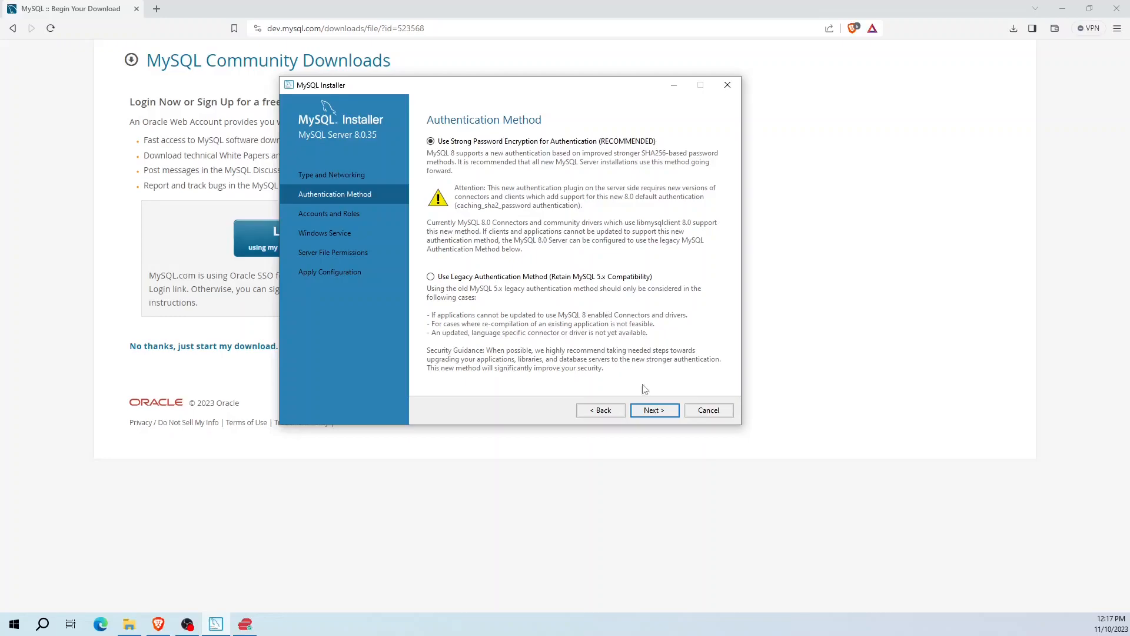
pyautogui.click(646, 413)
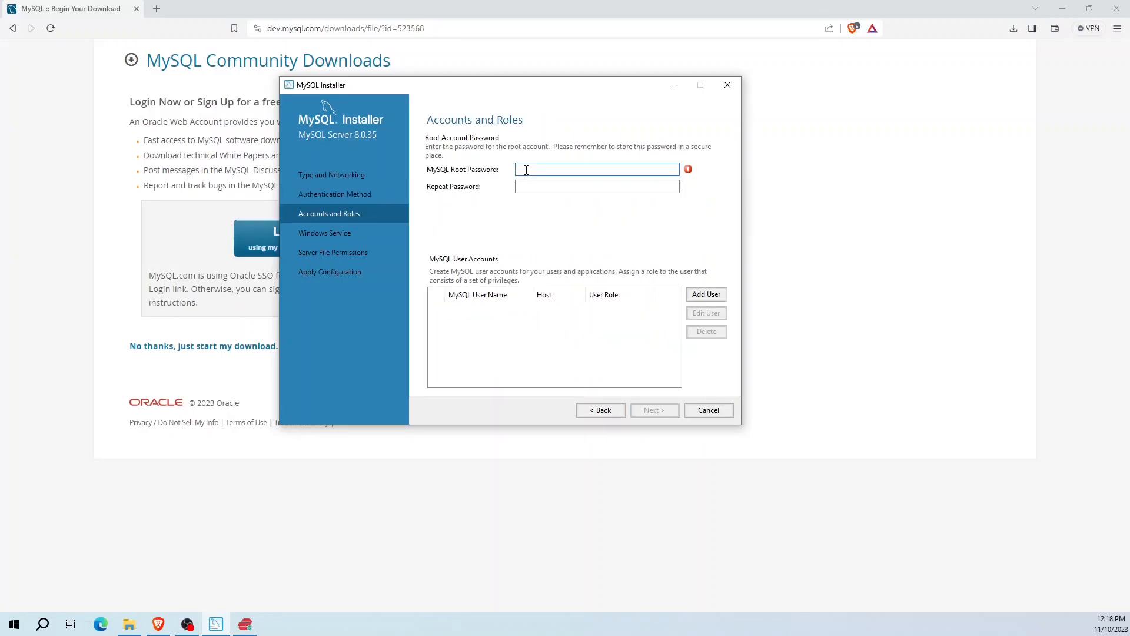
# Enter and confirm the MySQL root account password.
pyautogui.write('password123')
pyautogui.click(586, 182)
pyautogui.write('password123')
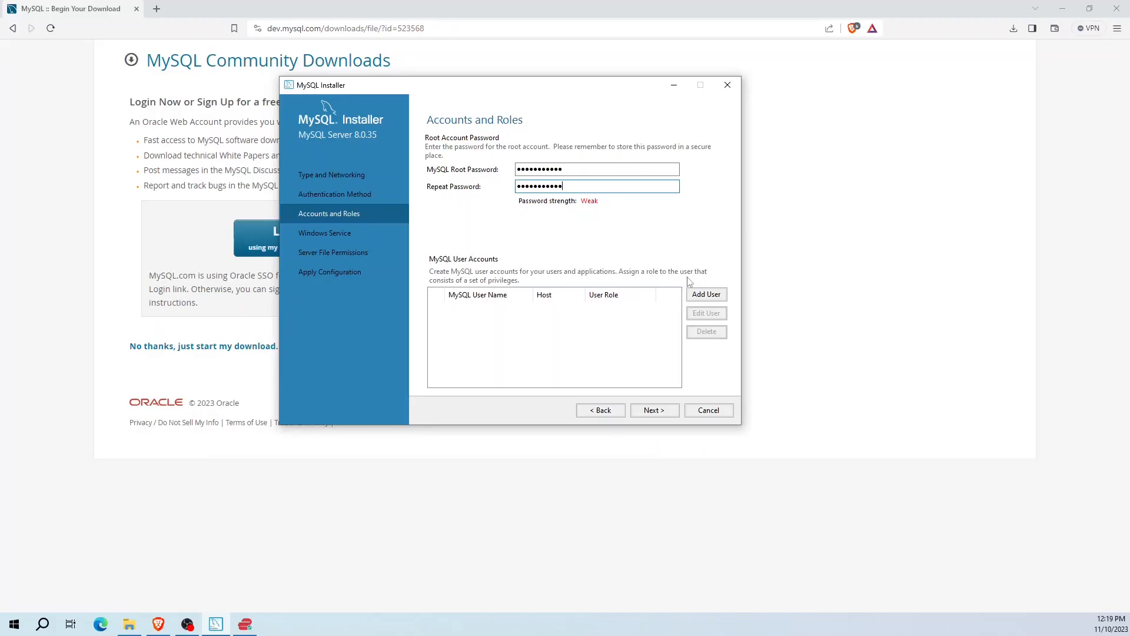
# Add a DB Admin user restricted to localhost with its own password, then continue.
pyautogui.click(707, 300)
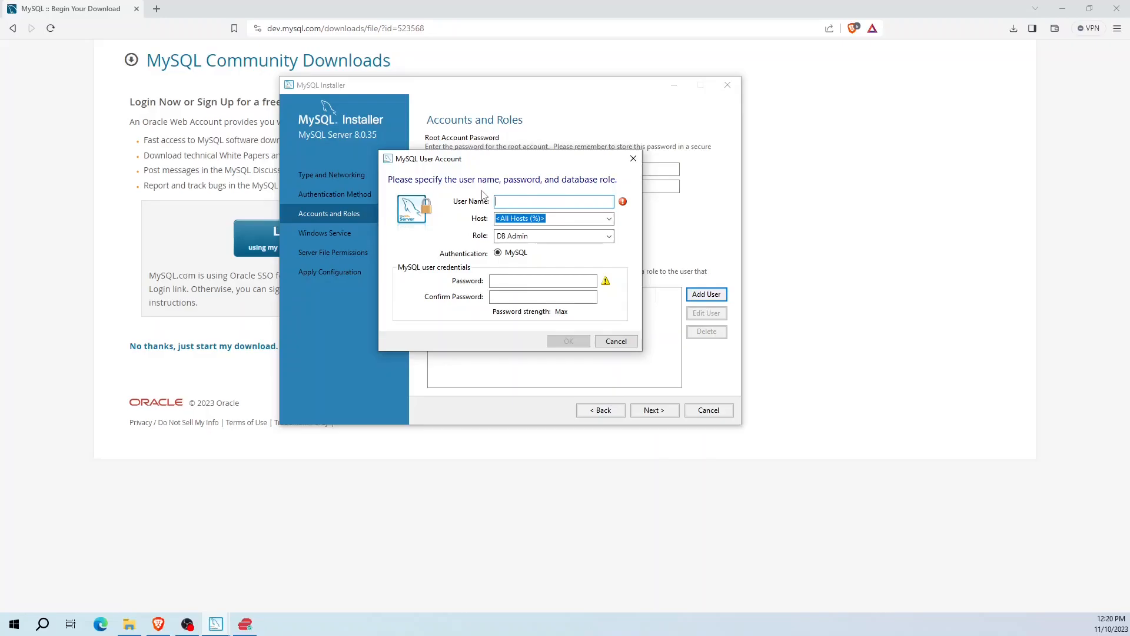
pyautogui.write('user1')
pyautogui.click(610, 220)
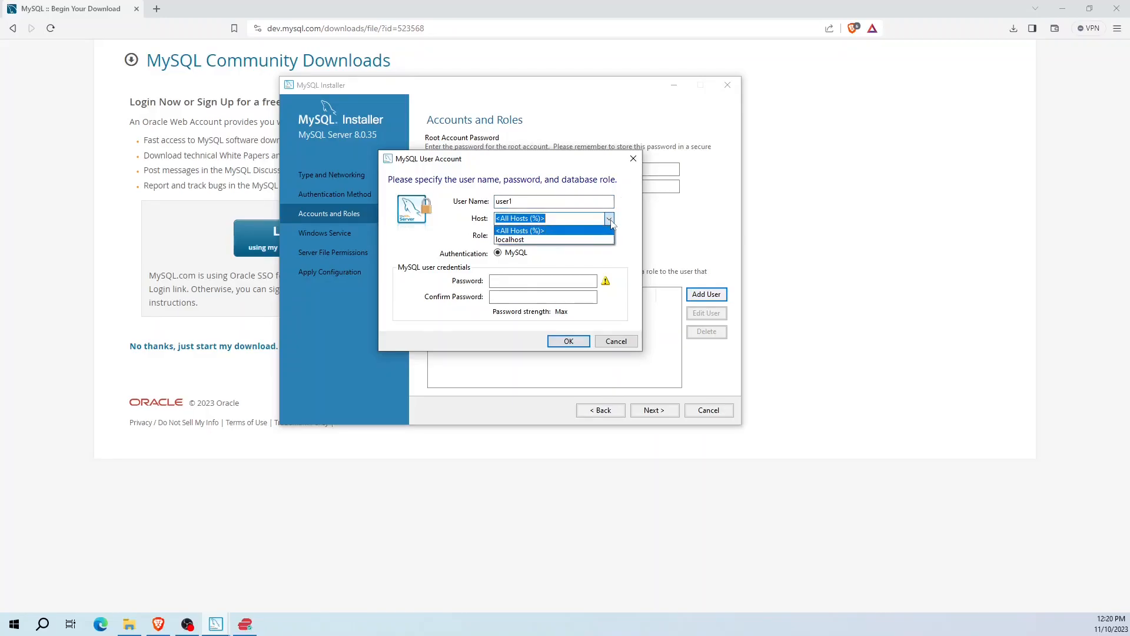
pyautogui.click(554, 240)
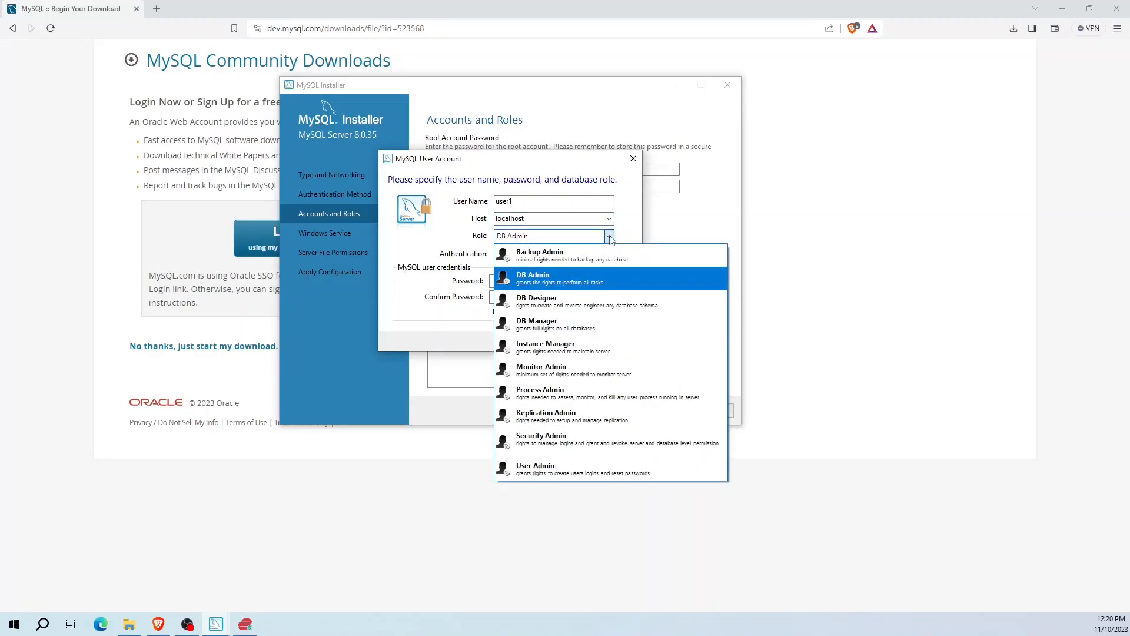
pyautogui.click(610, 236)
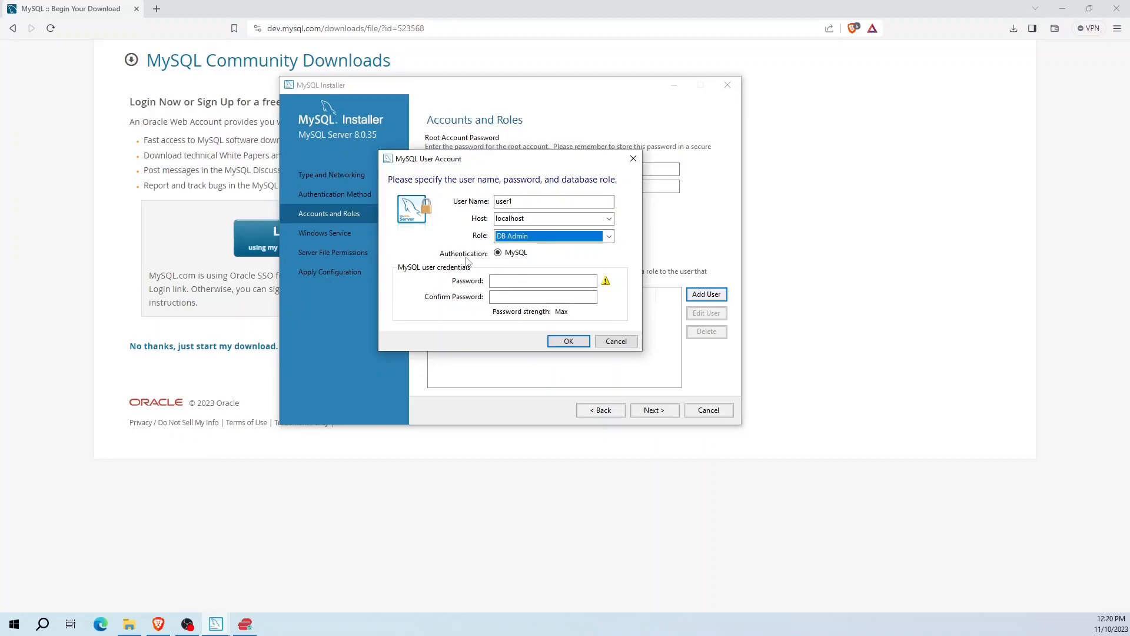
pyautogui.click(499, 281)
pyautogui.write('1234567')
pyautogui.press('Tab')
pyautogui.write('123456')
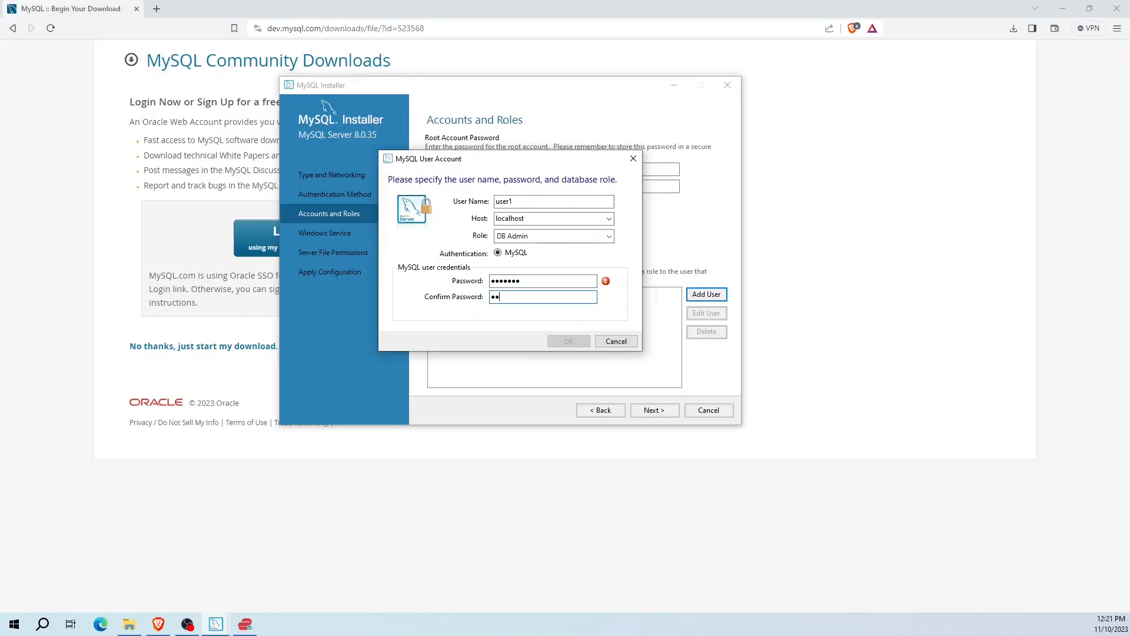
pyautogui.write('7')
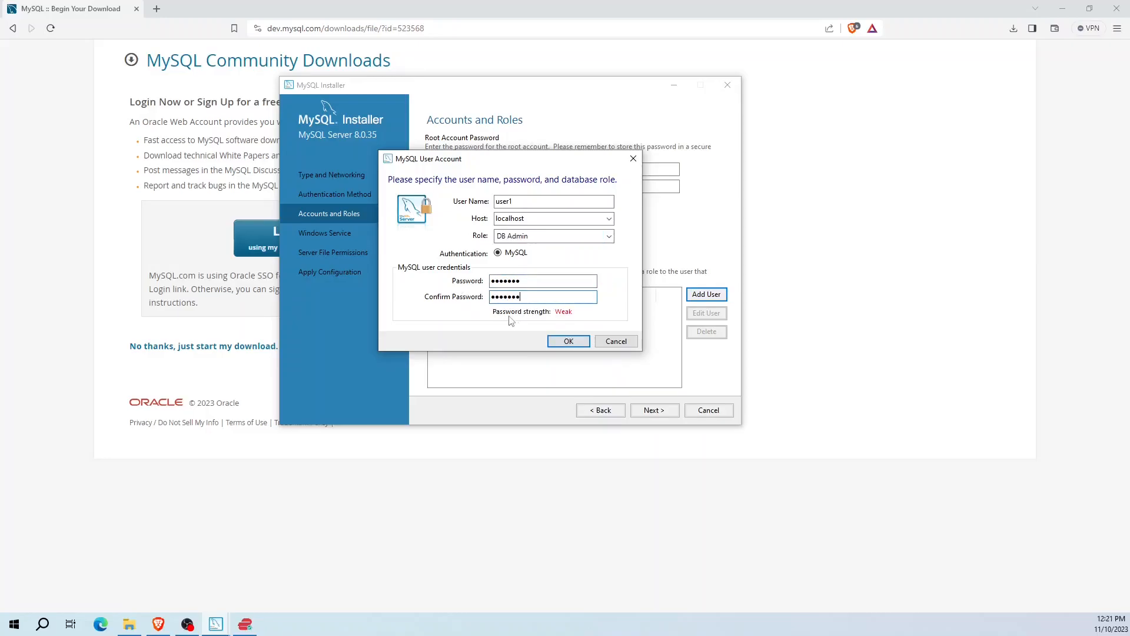
pyautogui.click(559, 342)
pyautogui.click(645, 408)
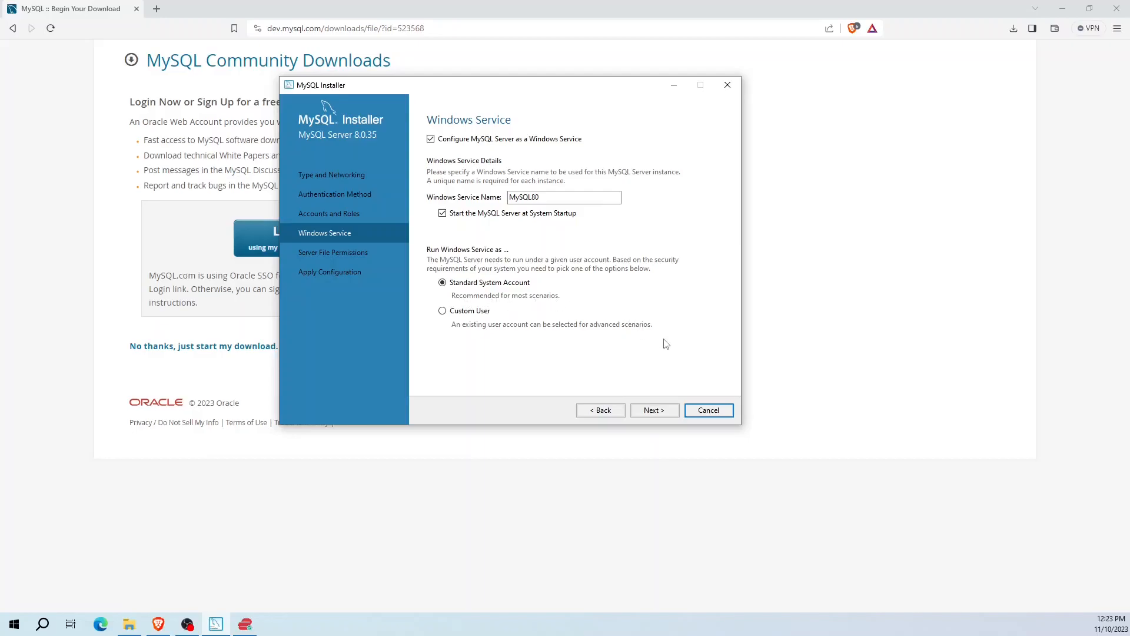
# Keep the MySQL80 service and default file permissions, execute the configuration and finish.
pyautogui.click(647, 412)
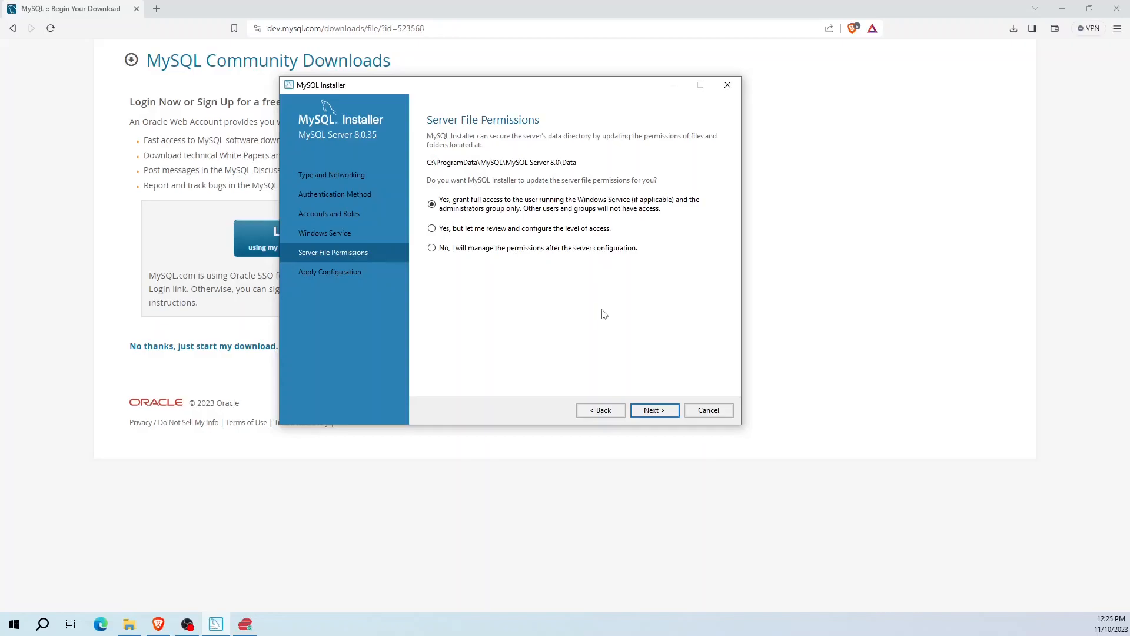
pyautogui.click(654, 410)
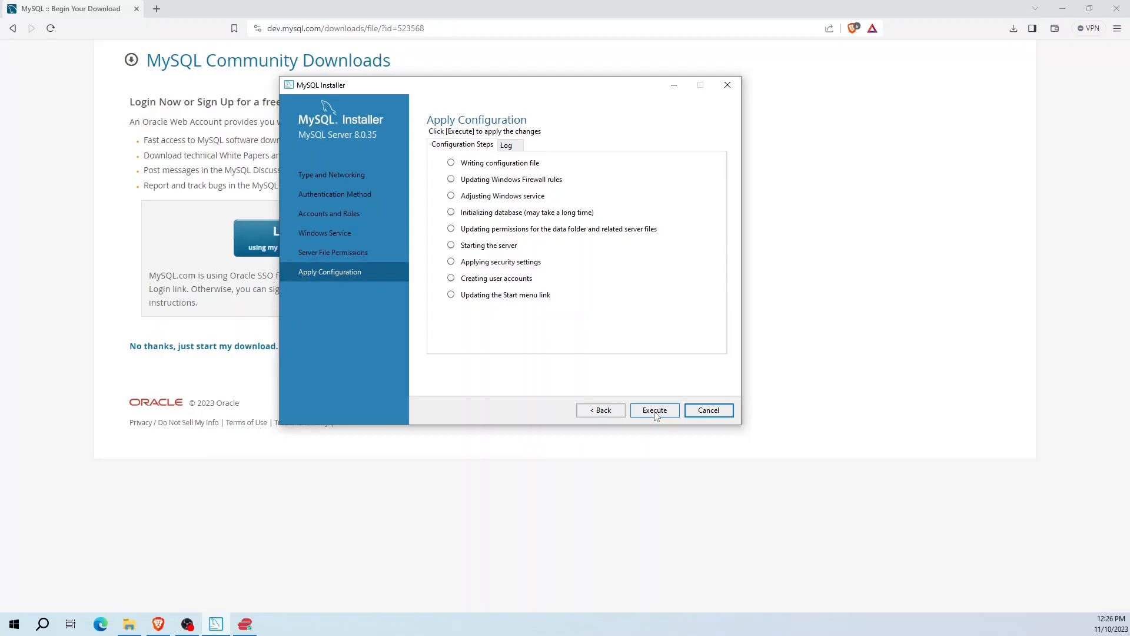
pyautogui.click(655, 410)
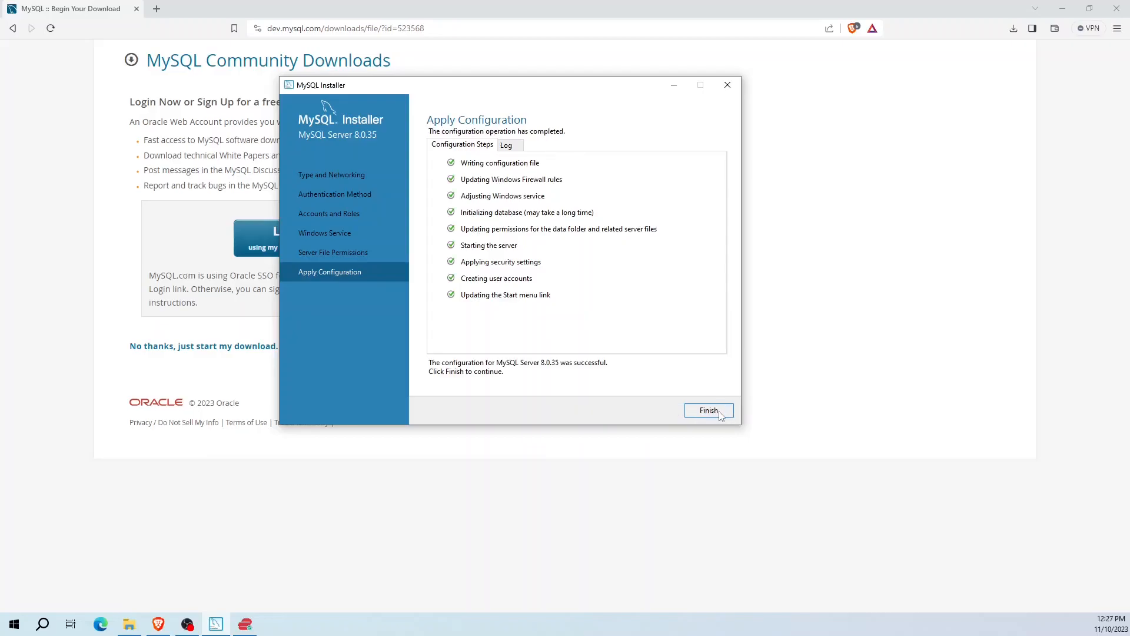
pyautogui.click(709, 410)
pyautogui.click(655, 410)
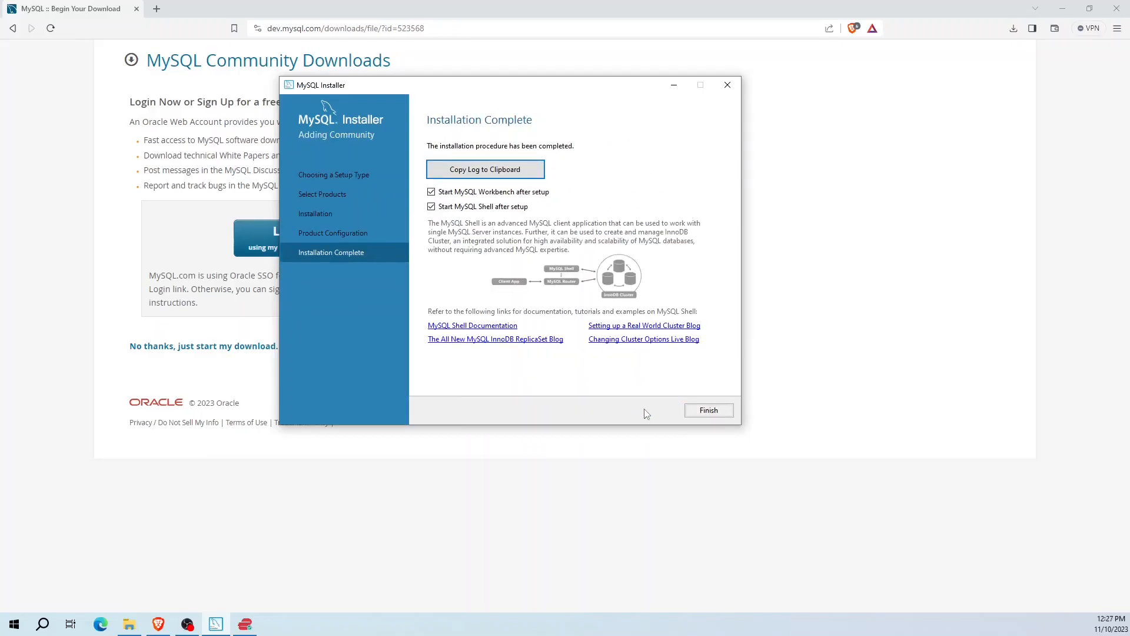
# Finish the installer to launch Workbench and Shell, then minimise the MySQL Shell console.
pyautogui.click(709, 410)
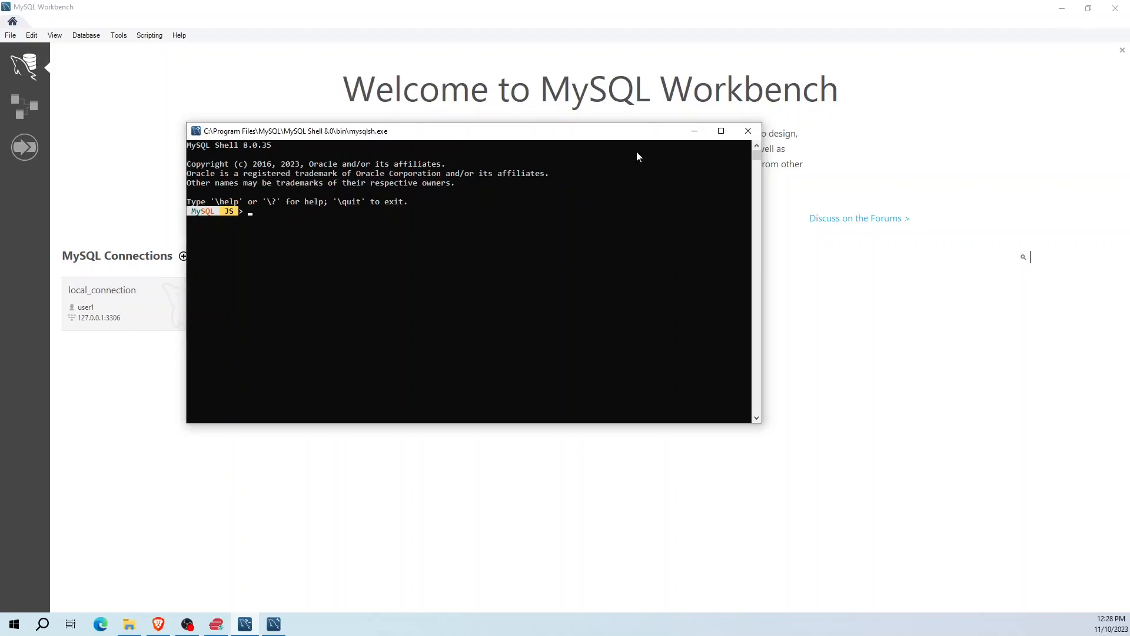
pyautogui.click(694, 131)
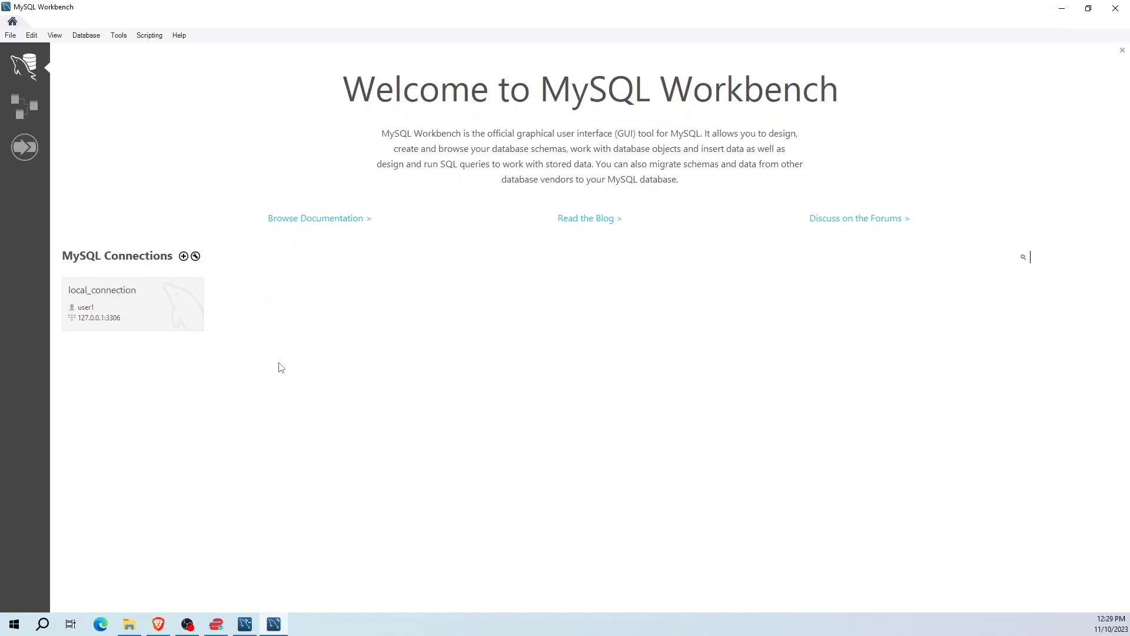
# Connect to local_connection with the user's password, opening an empty Query 1 editor.
pyautogui.click(139, 303)
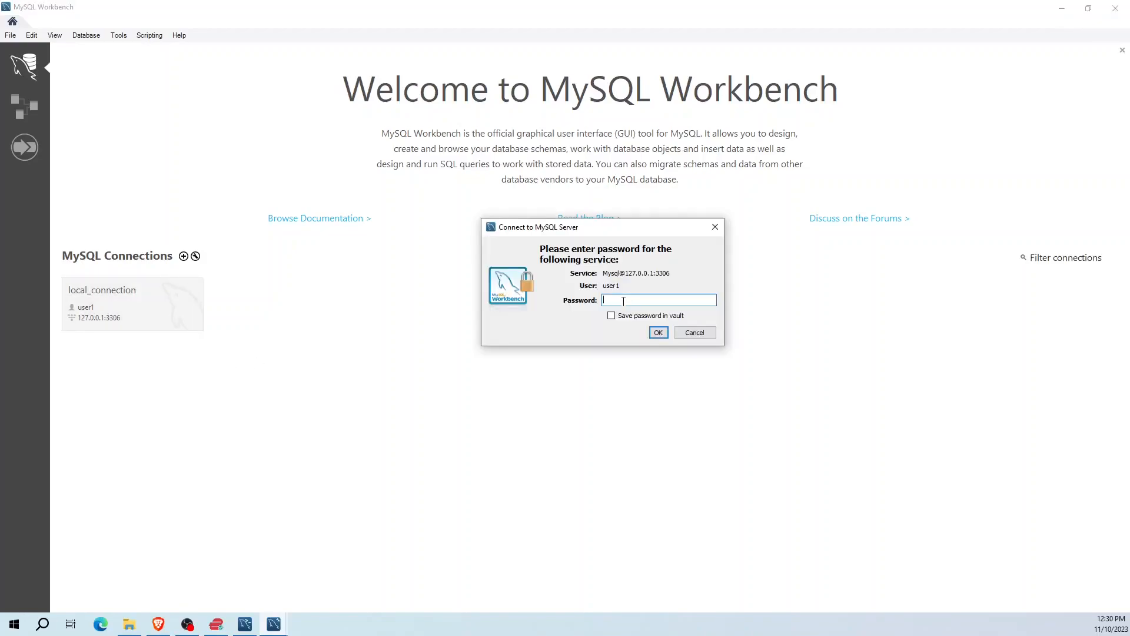
pyautogui.press('Return')
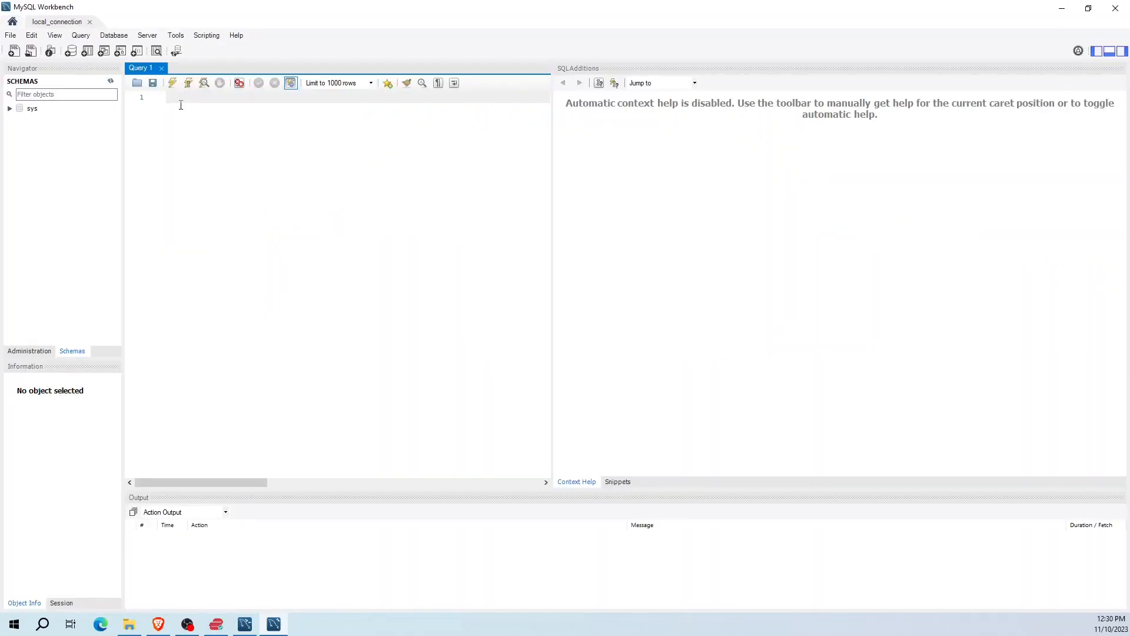
# Create a new schema named Test_Schema, accepting the lowercase name and applying the CREATE SCHEMA script.
pyautogui.click(70, 52)
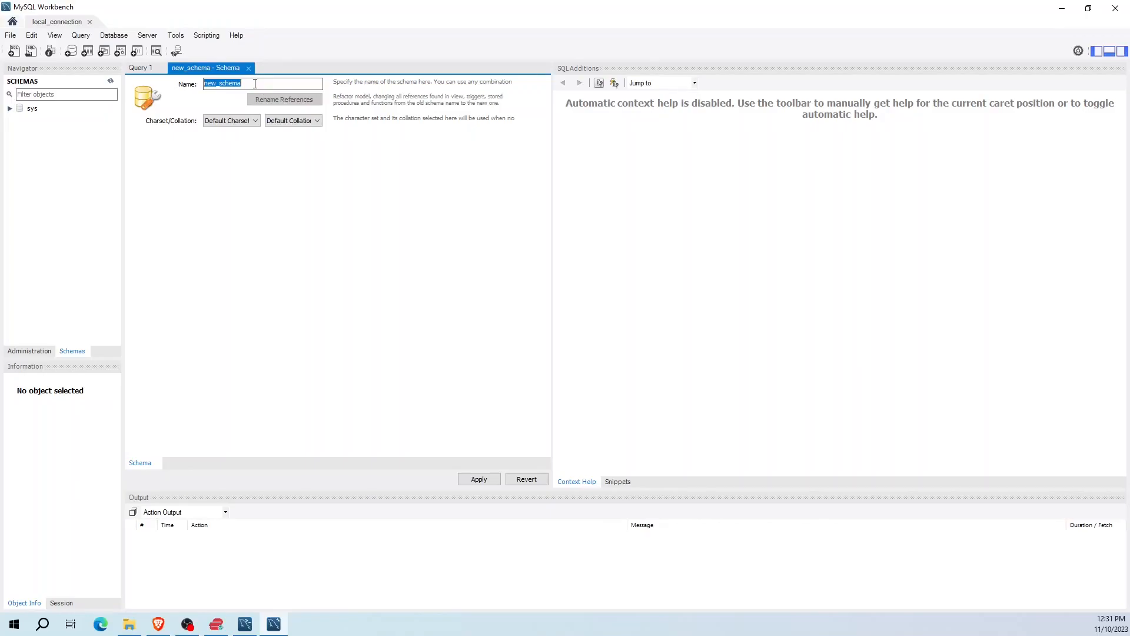
pyautogui.write('Test_Schema')
pyautogui.click(479, 480)
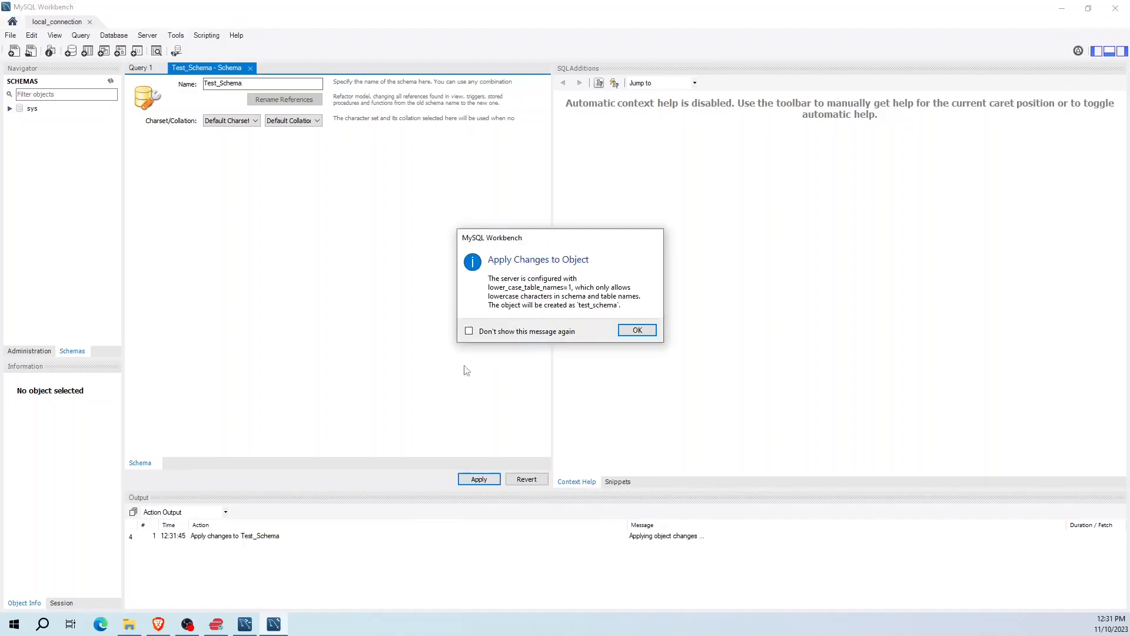
pyautogui.click(640, 330)
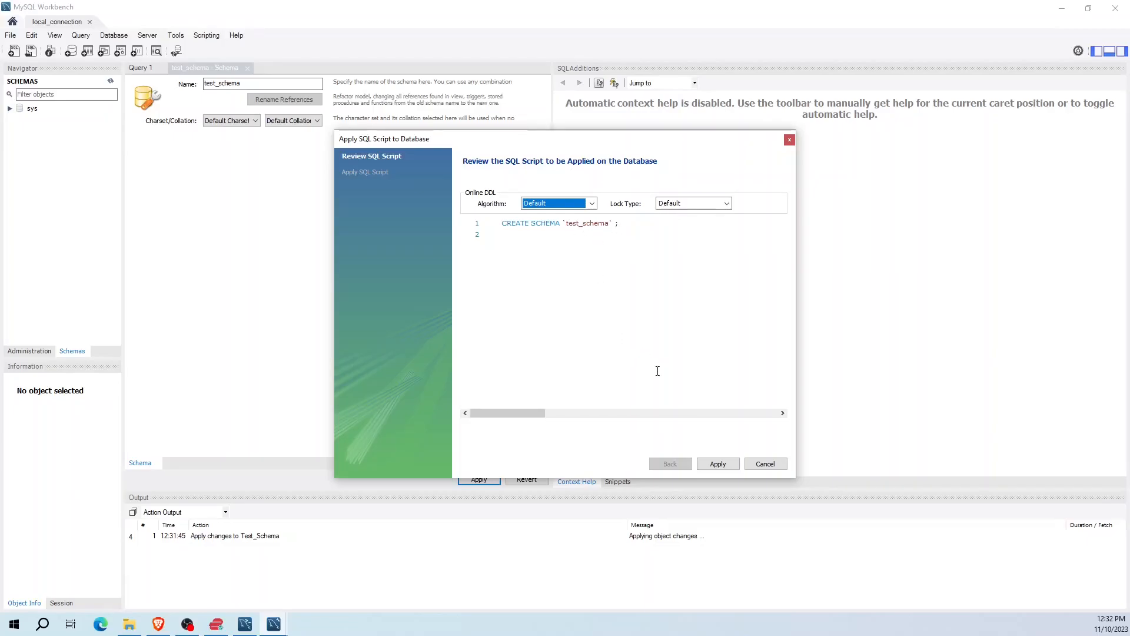
pyautogui.click(718, 464)
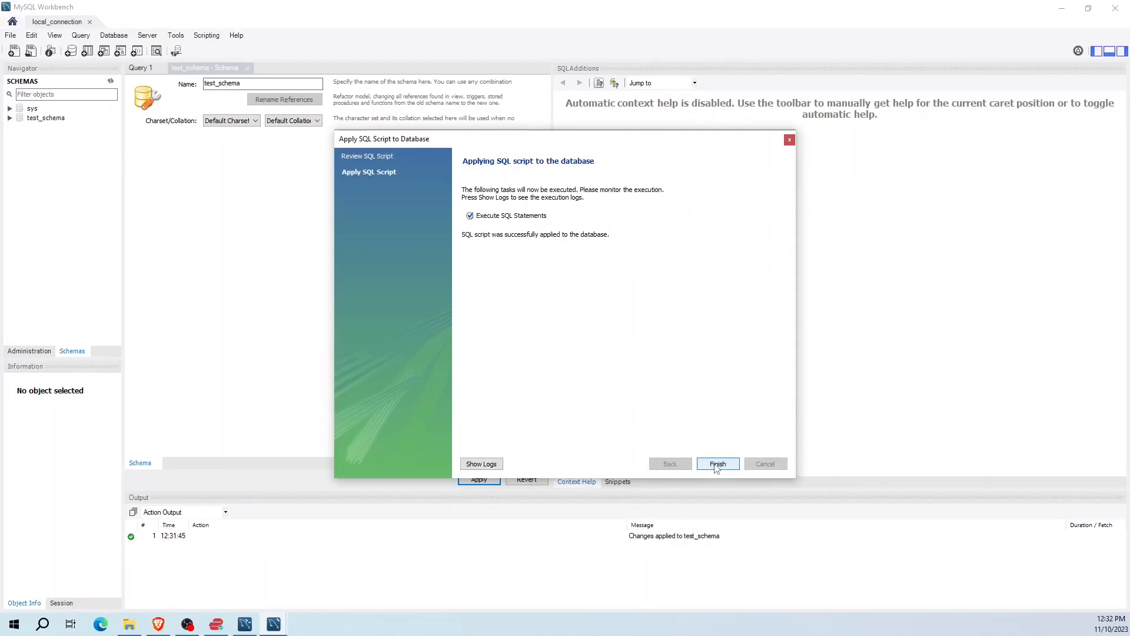
pyautogui.click(718, 465)
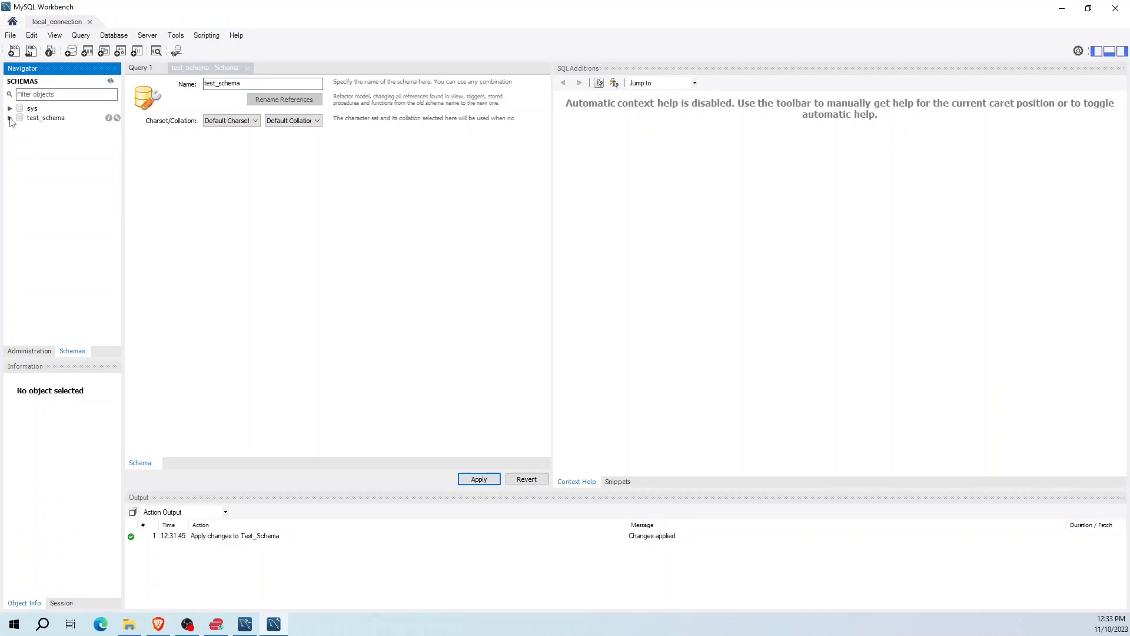
# Expand test_schema in the Navigator to show its Tables, Views and Functions folders.
pyautogui.click(10, 119)
pyautogui.click(10, 118)
pyautogui.click(10, 118)
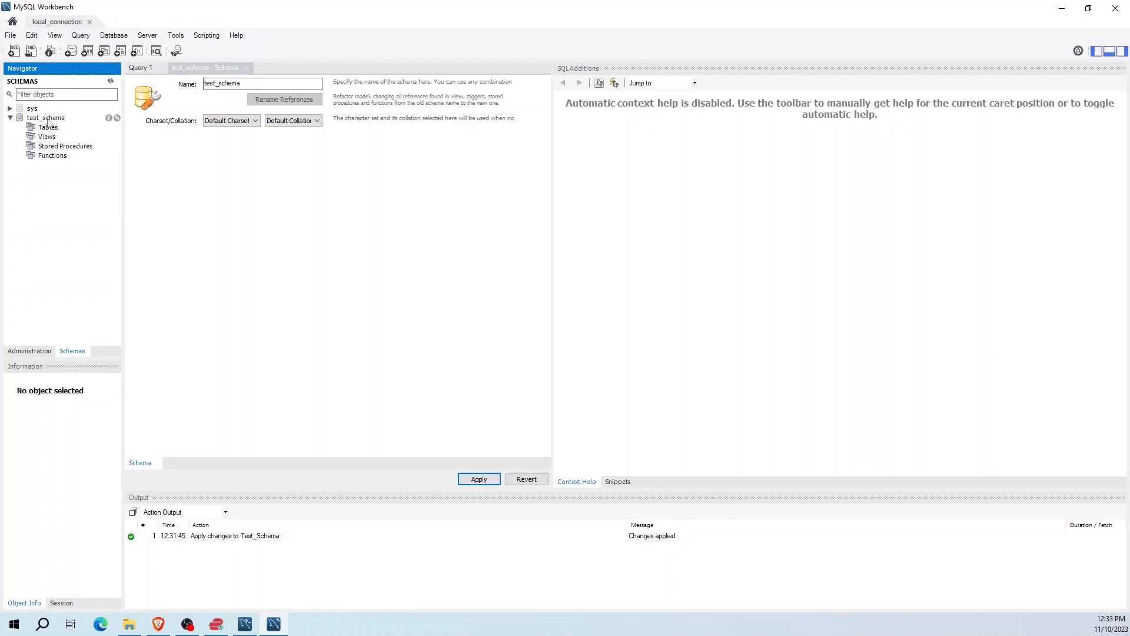